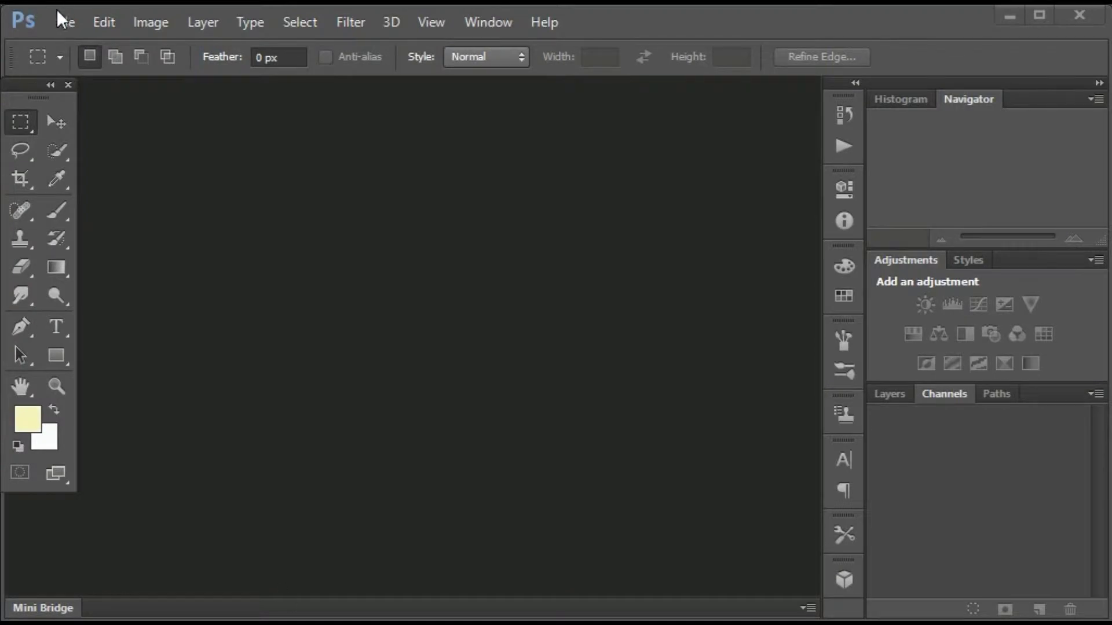
Create a new white 3840 × 2160 px, 72 ppi document and pick the Horizontal Type tool
click(61, 19)
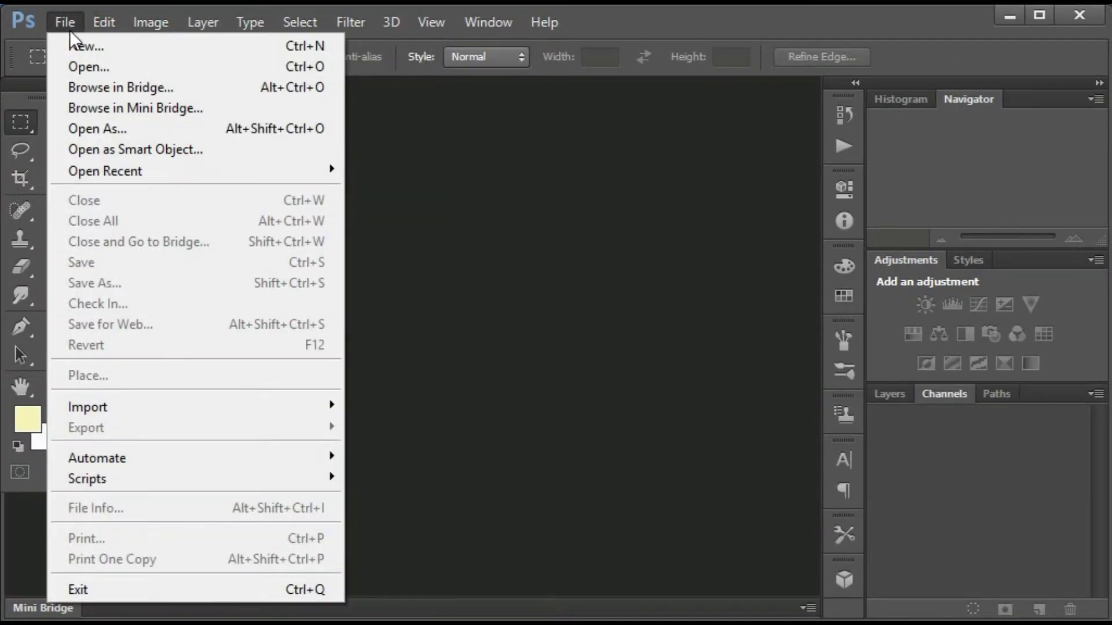
click(78, 45)
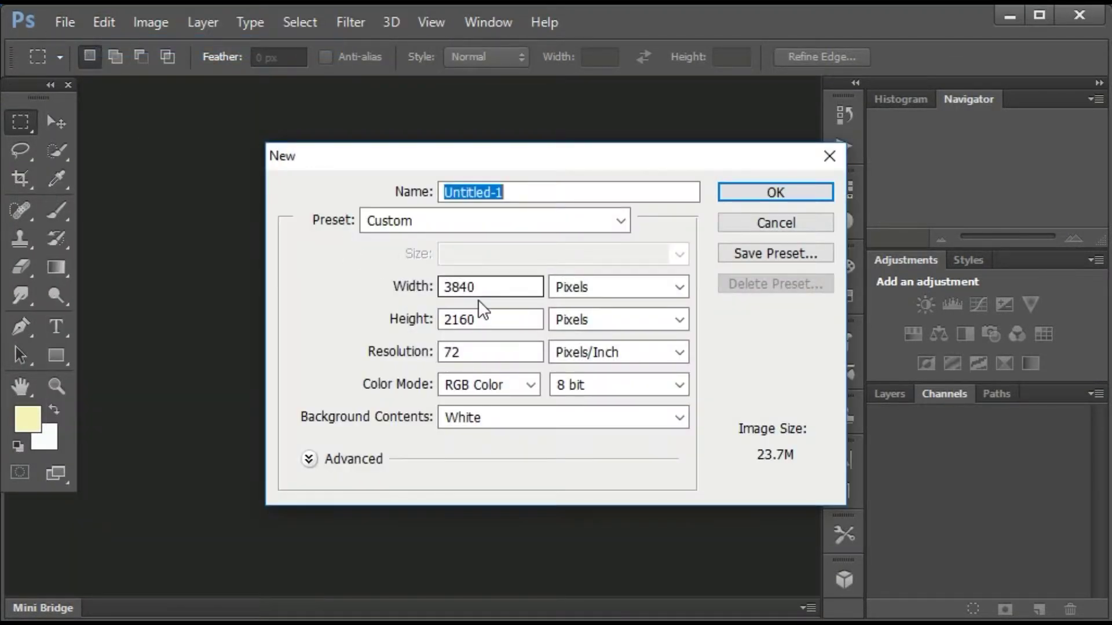
click(774, 197)
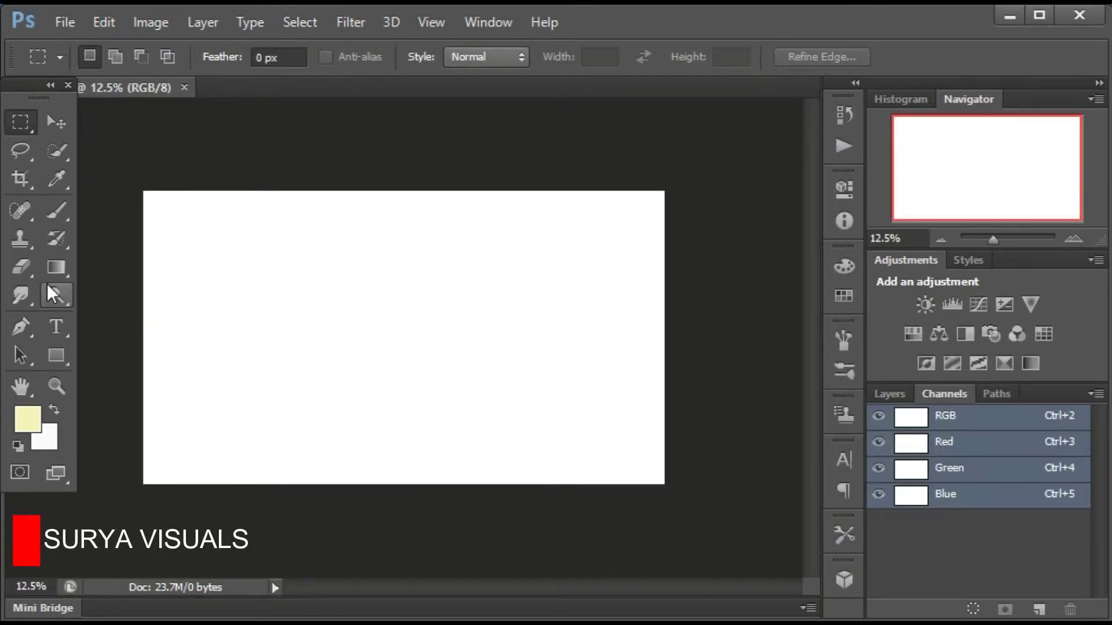
click(70, 327)
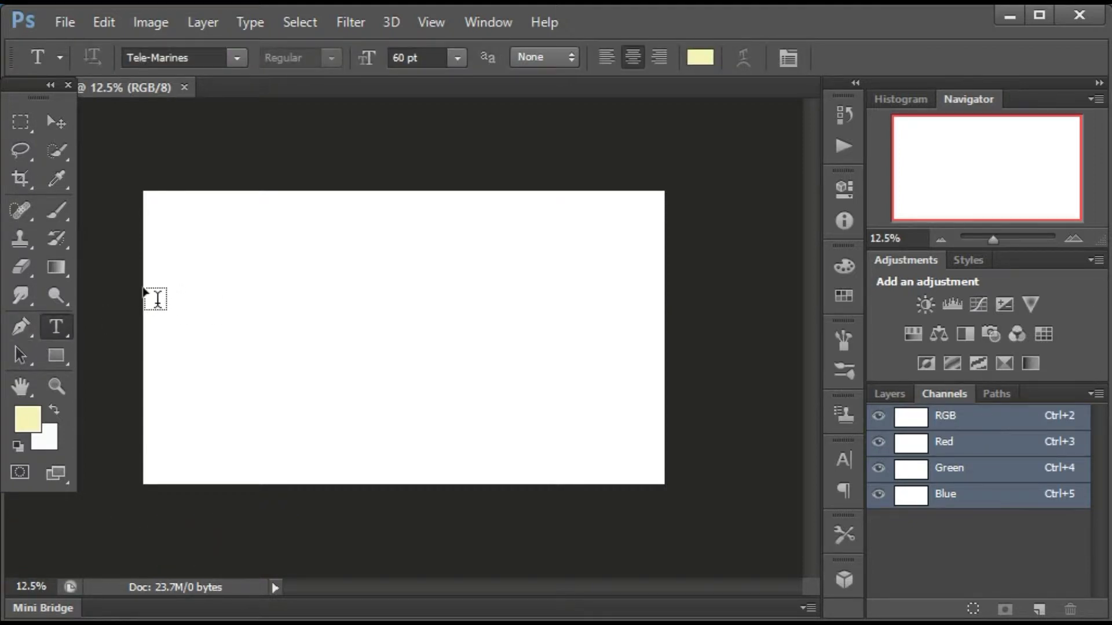
Type SURYA CREATIONS in a canvas-wide text box in Tele-Marines 130 pt, then select CREATIONS
drag(156, 299, 741, 396)
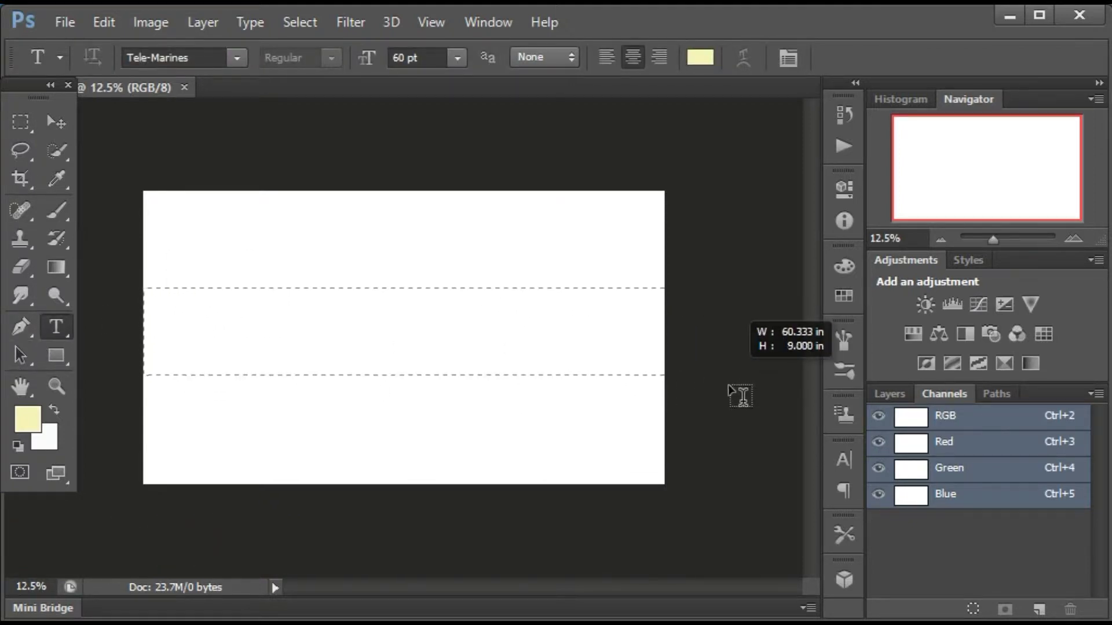
drag(742, 396, 664, 400)
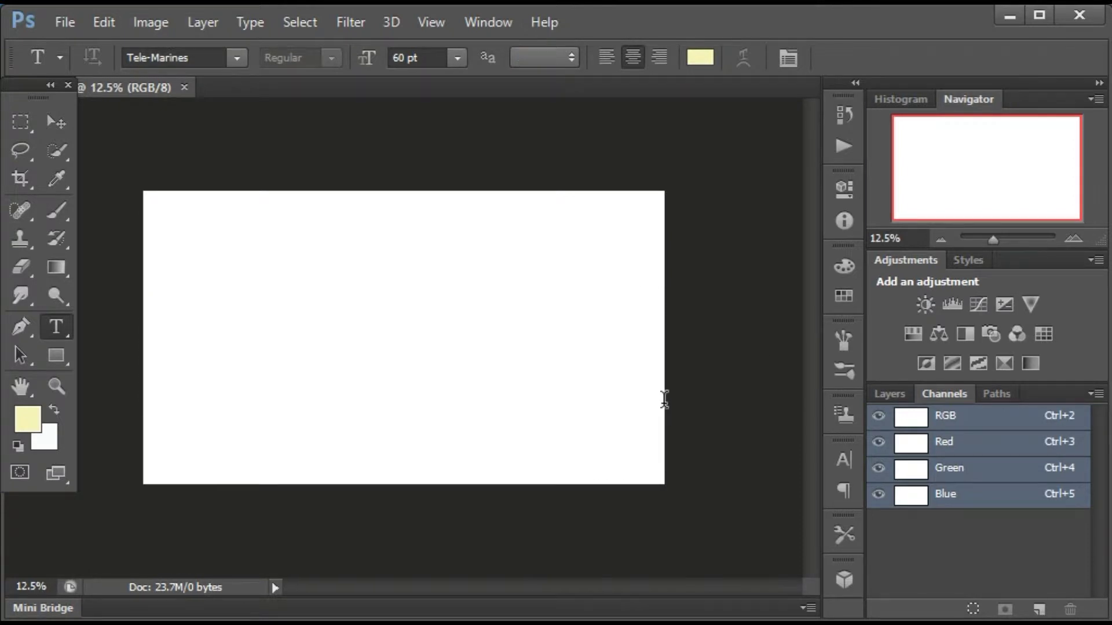
click(405, 58)
text(130)
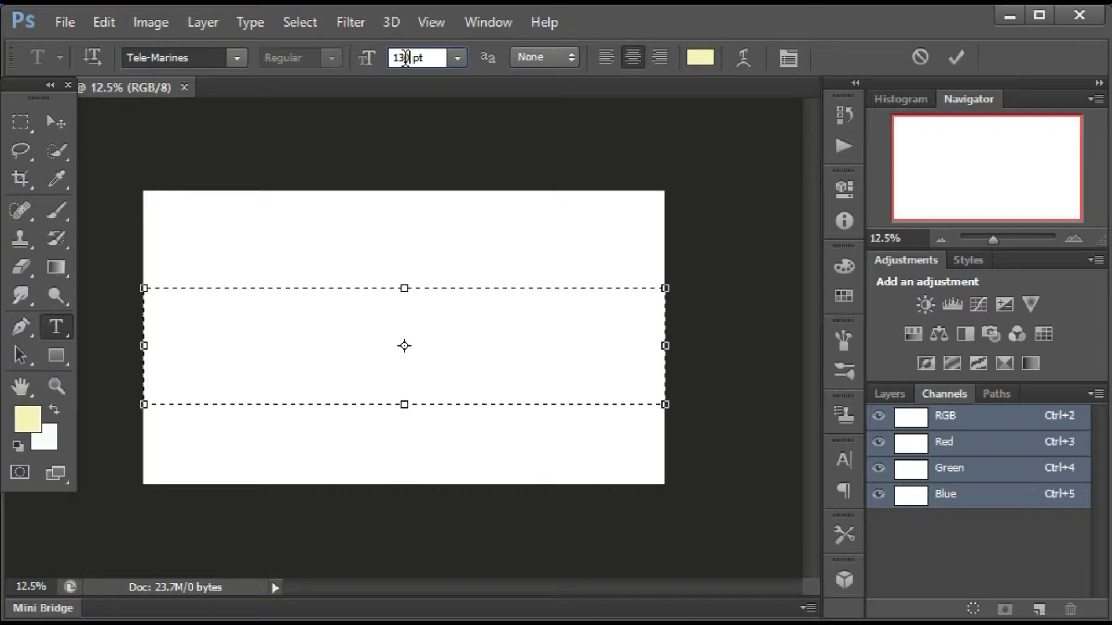
key(Return)
click(235, 56)
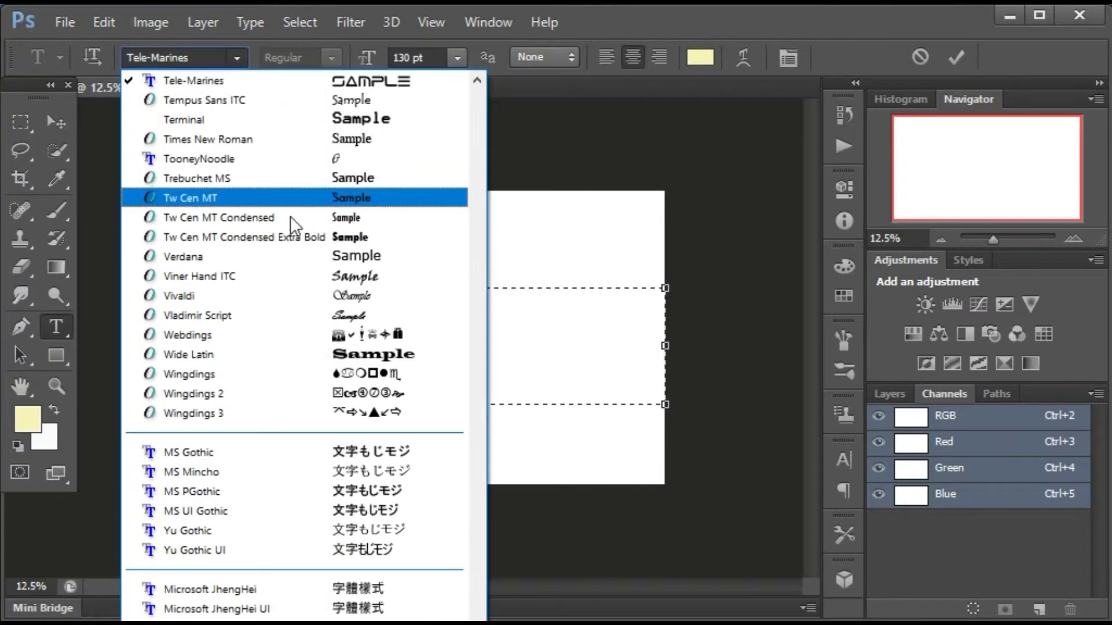
click(252, 80)
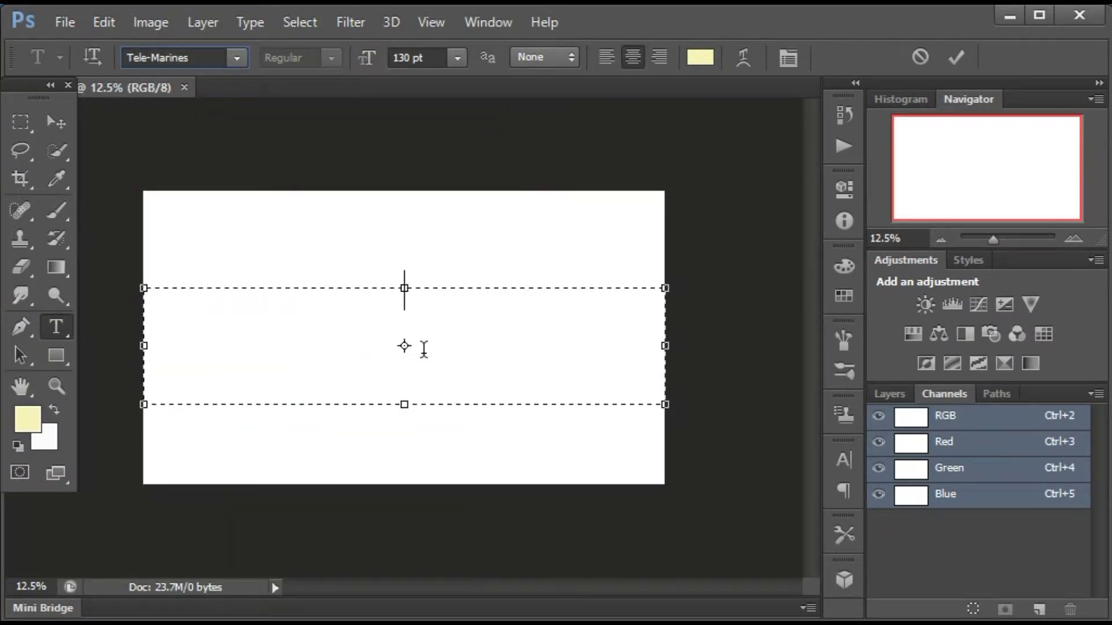
text(SURYA)
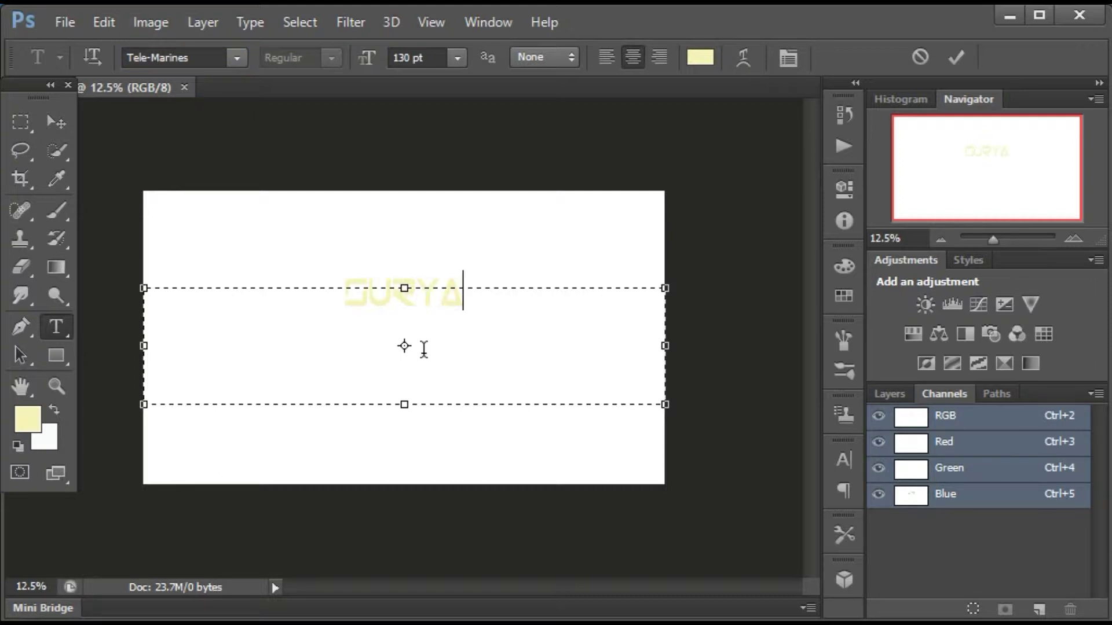
text( CREA)
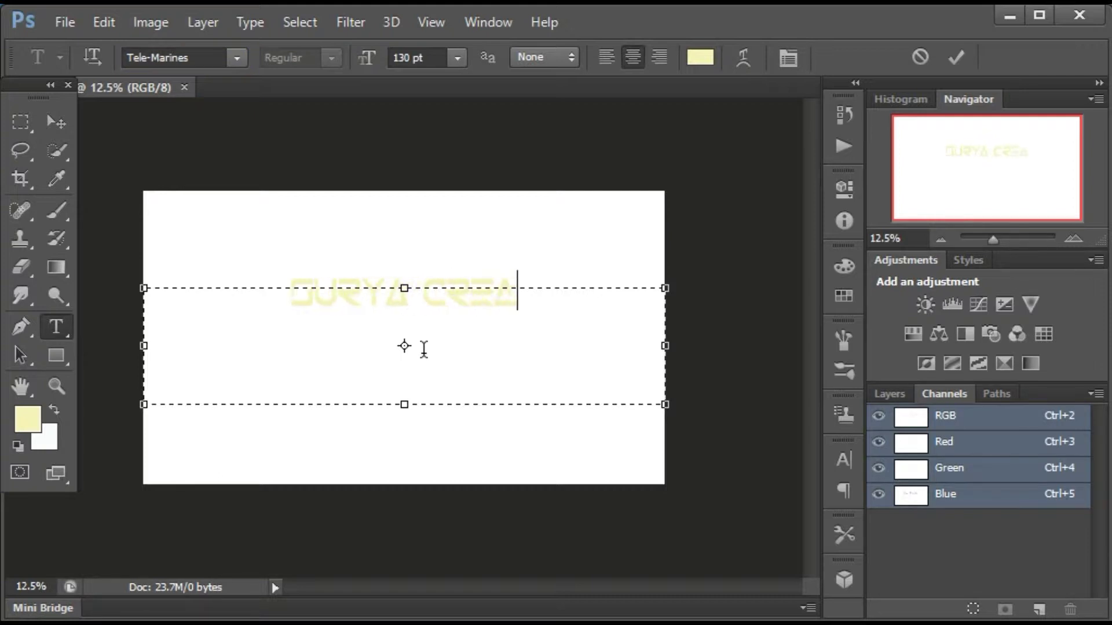
text(TIO)
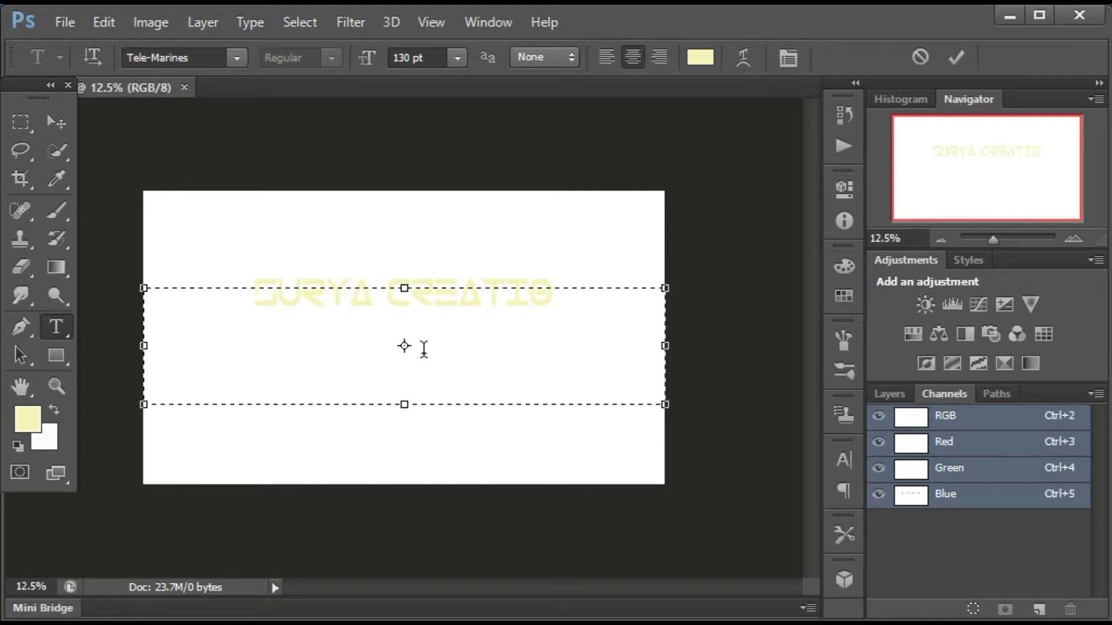
text(NS)
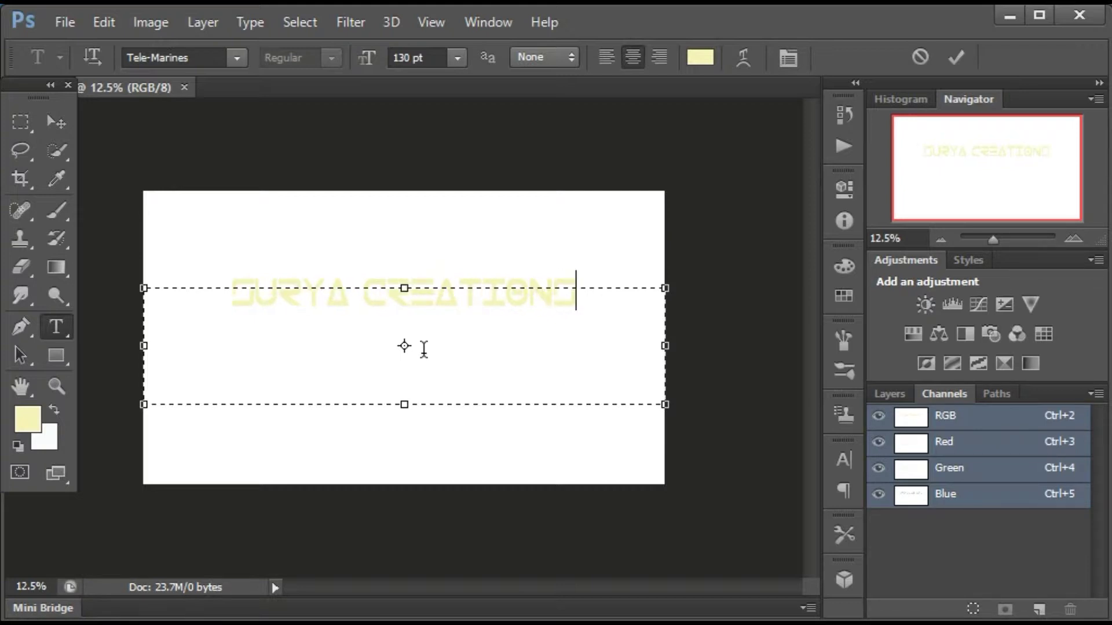
drag(363, 289, 590, 304)
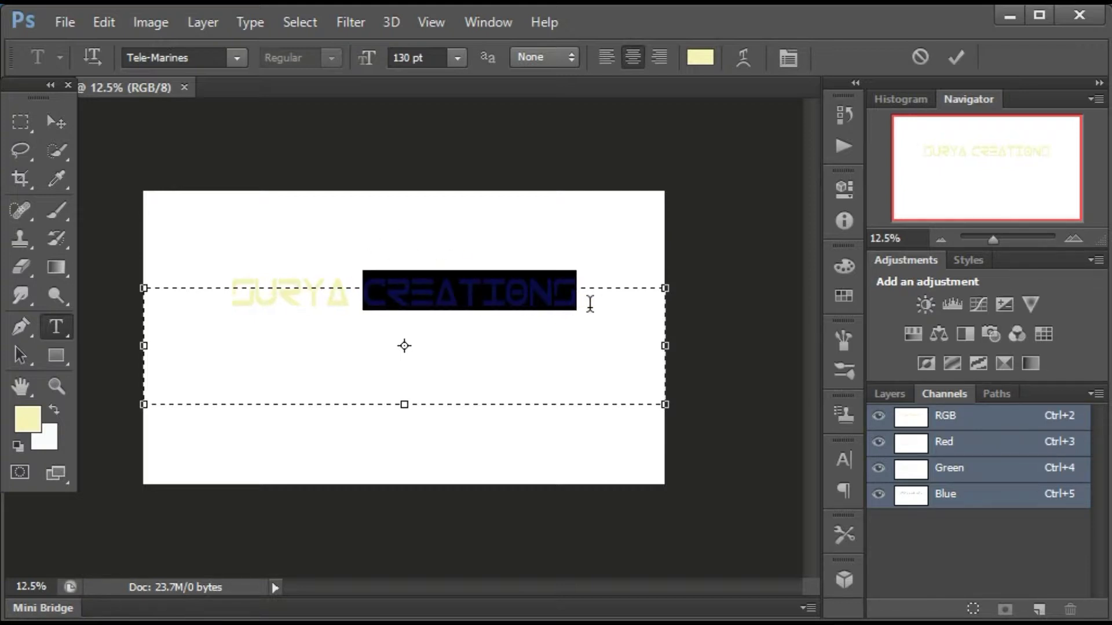
Colour the selected word CREATIONS blue (#1d4bf6), leaving SURYA pale yellow
click(27, 418)
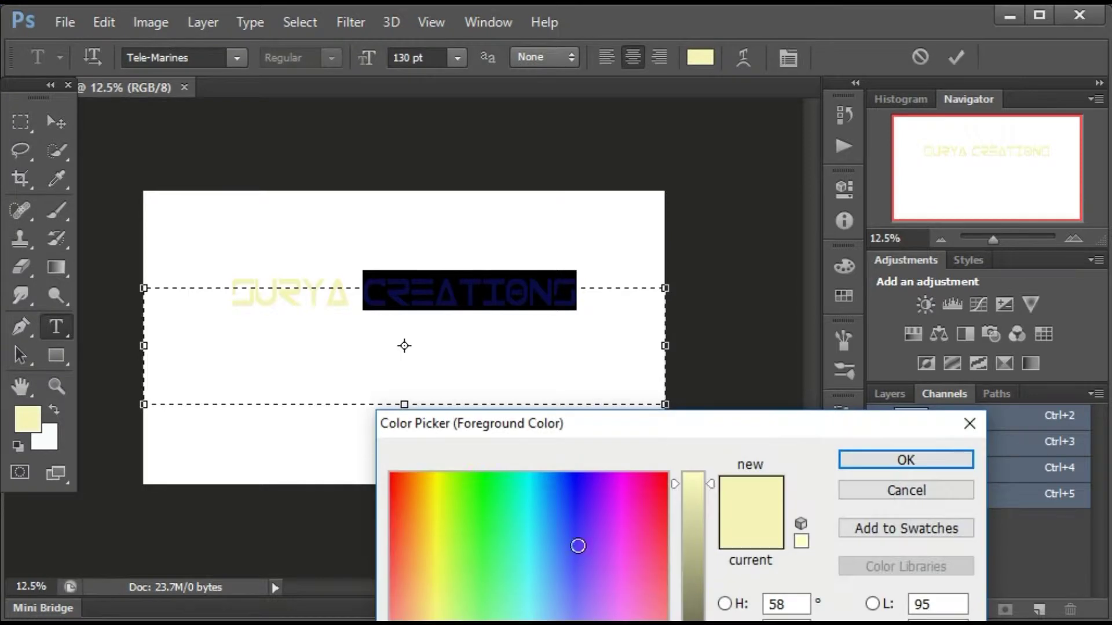
click(556, 491)
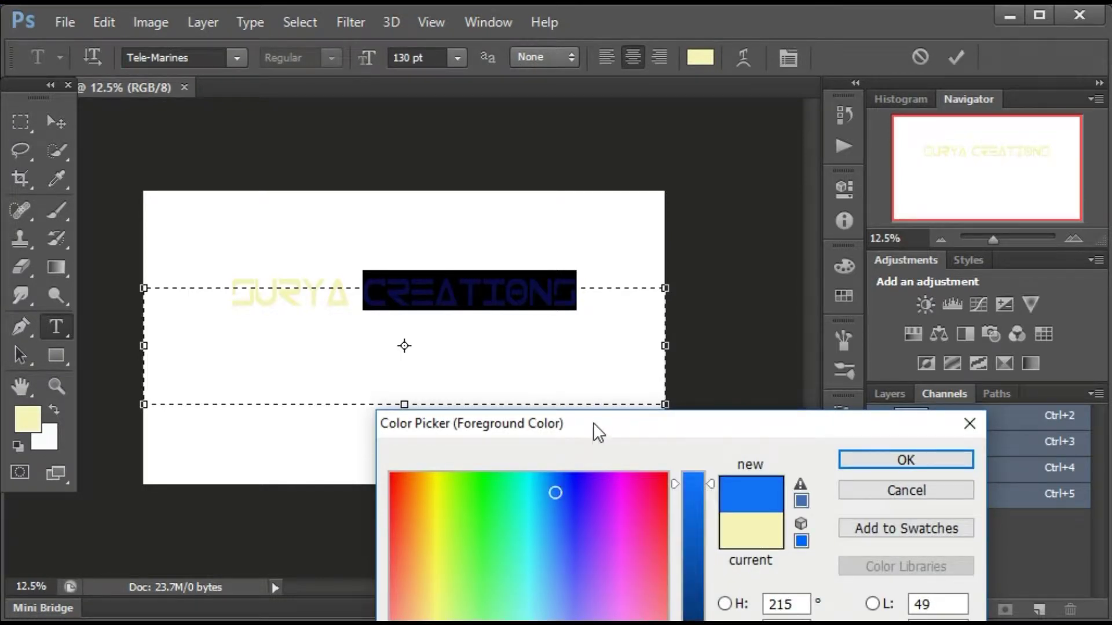
drag(596, 422, 660, 176)
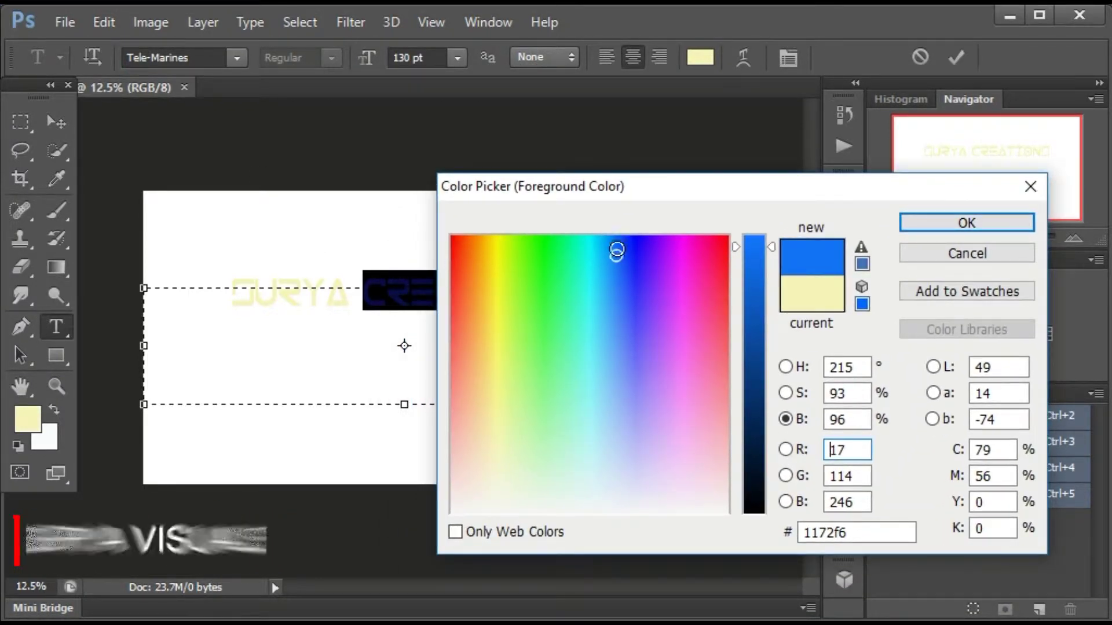
click(605, 254)
mouse_move(605, 254)
mouse_down()
mouse_move(601, 246)
mouse_move(623, 241)
mouse_move(625, 269)
mouse_up()
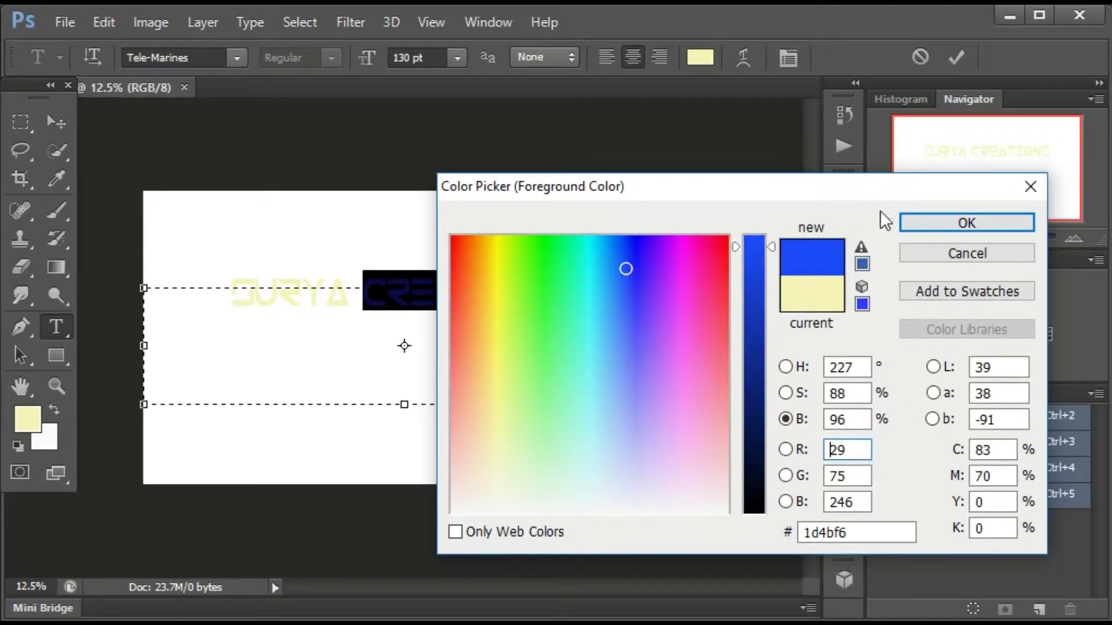
click(913, 229)
click(350, 342)
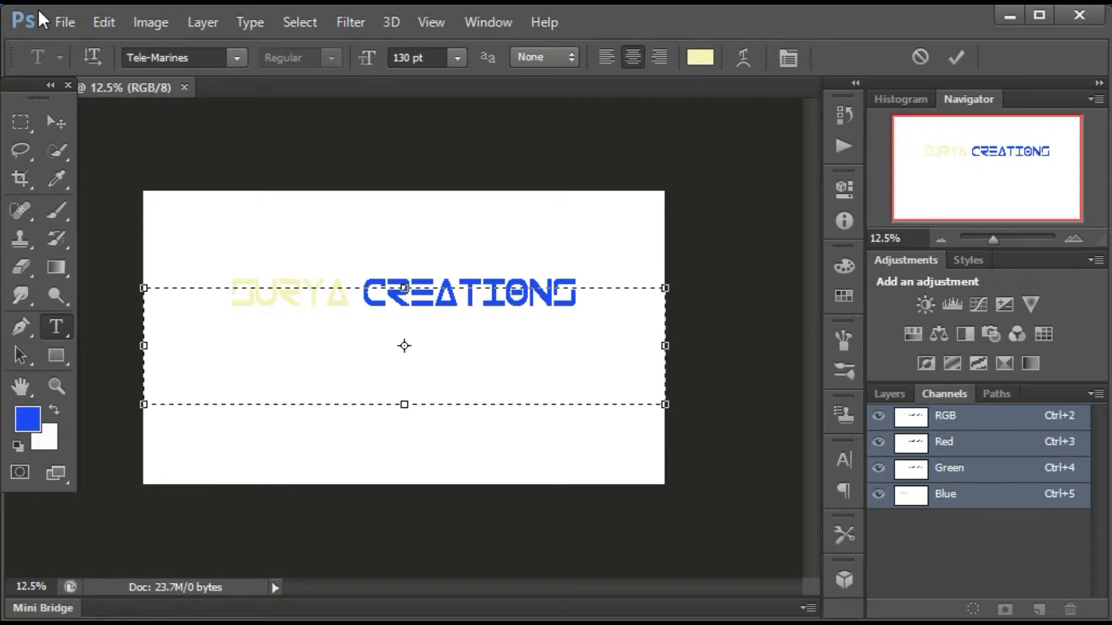
Show the Layers panel and commit the SURYA CREATIONS text
click(888, 394)
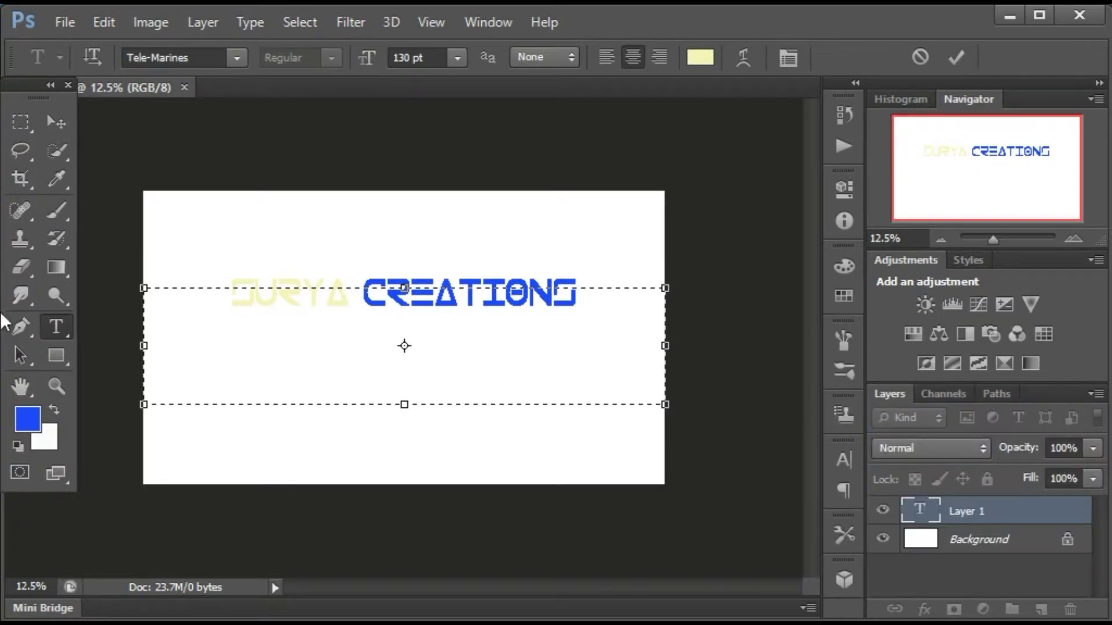
click(56, 21)
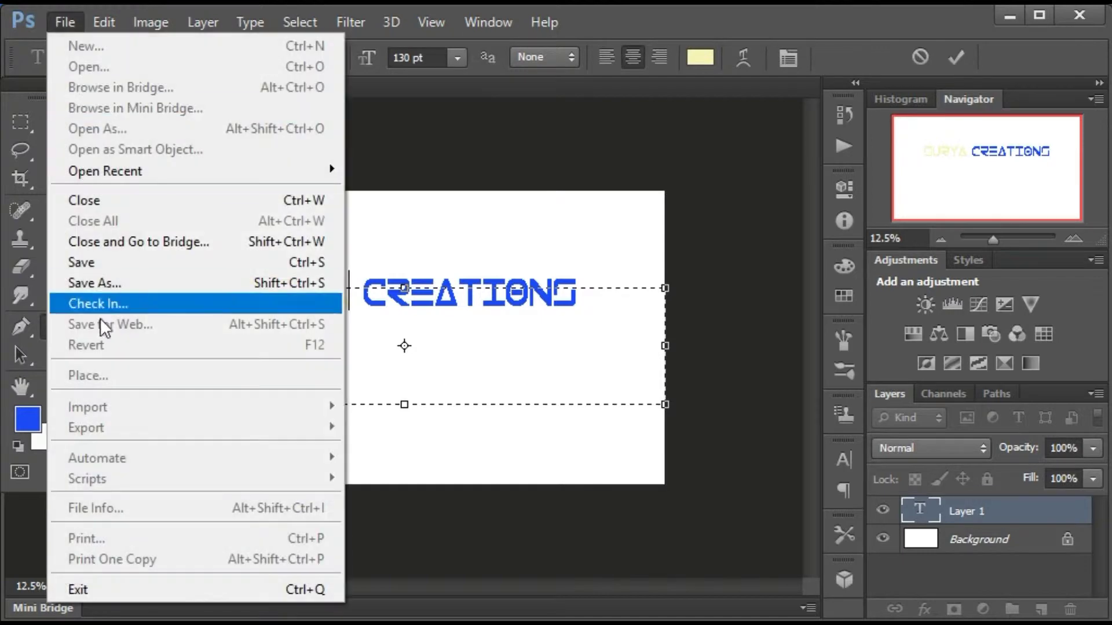
click(490, 163)
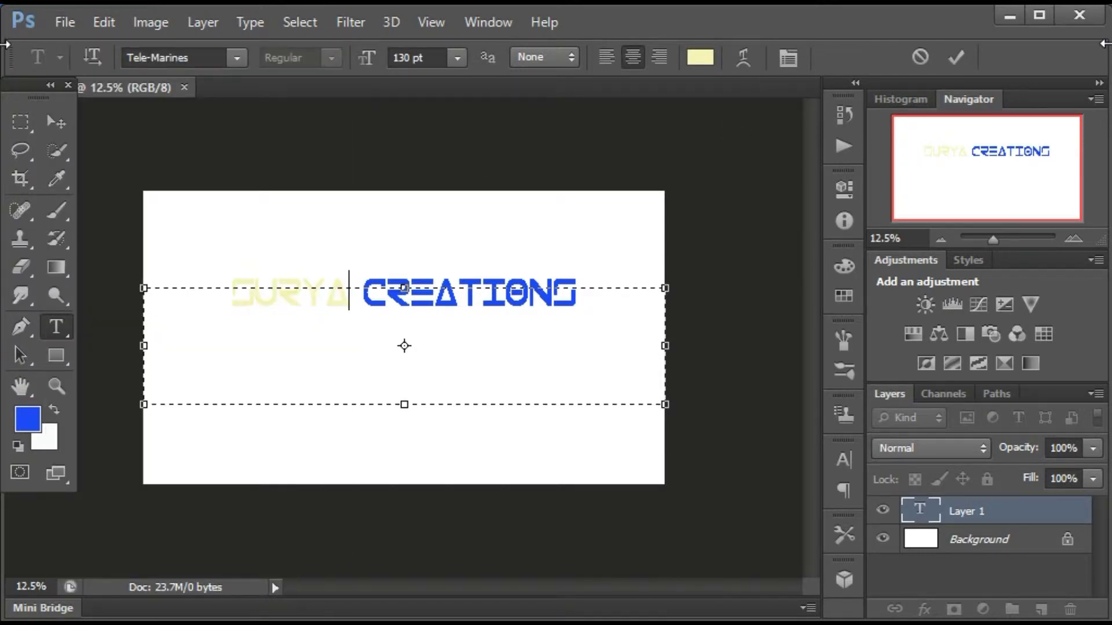
click(955, 56)
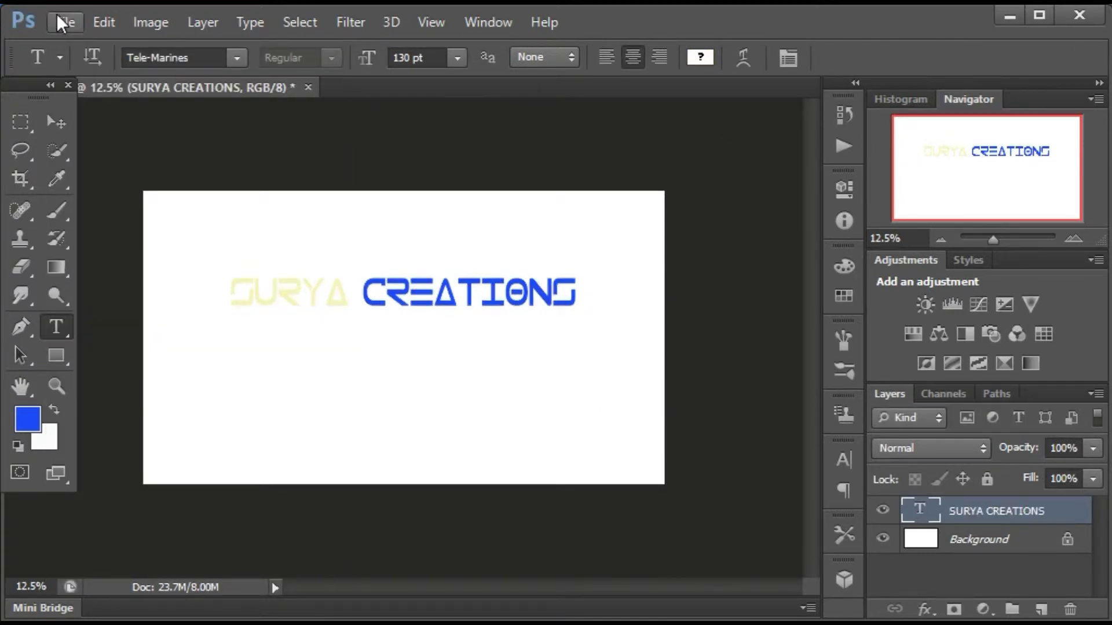
Place wallpaper 7615 stretched over the whole canvas, with the title layer above it
click(59, 22)
click(113, 377)
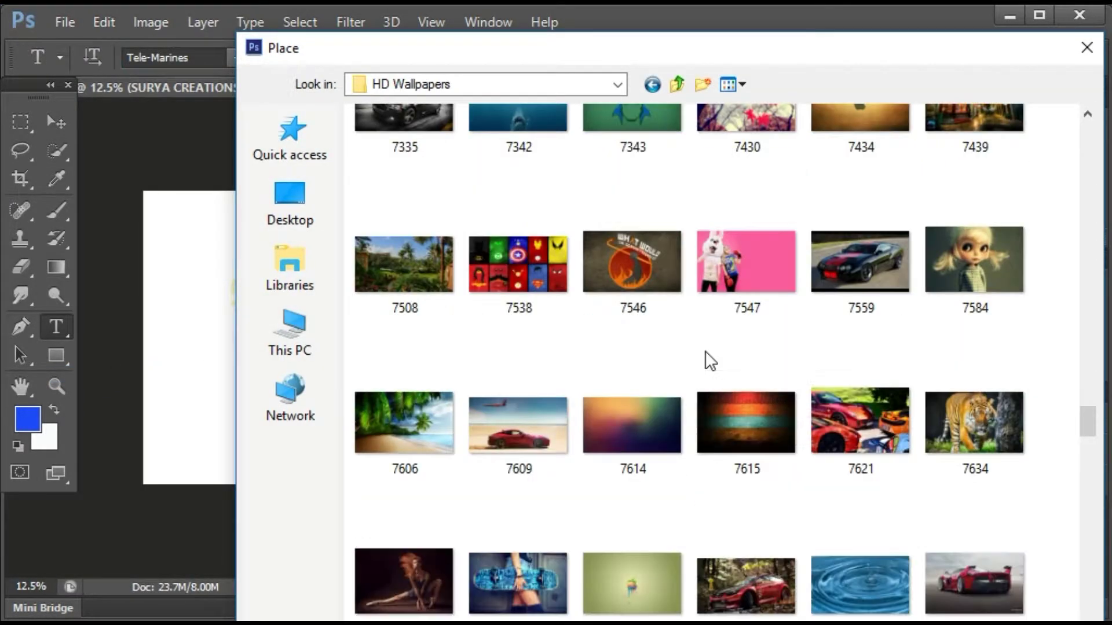
click(747, 417)
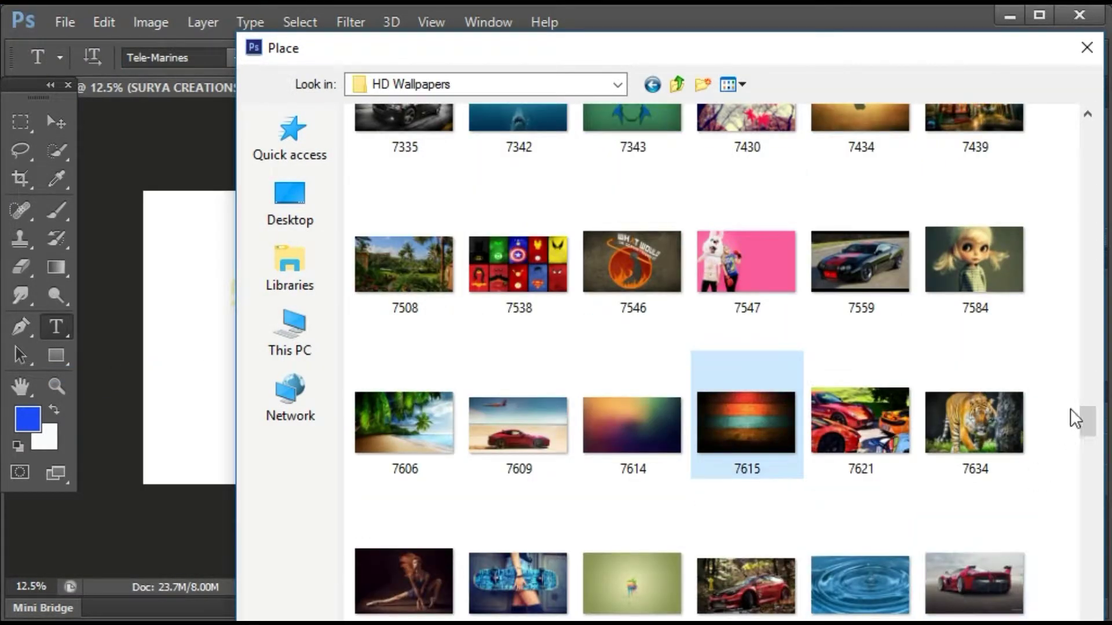
key(Return)
drag(579, 337, 666, 337)
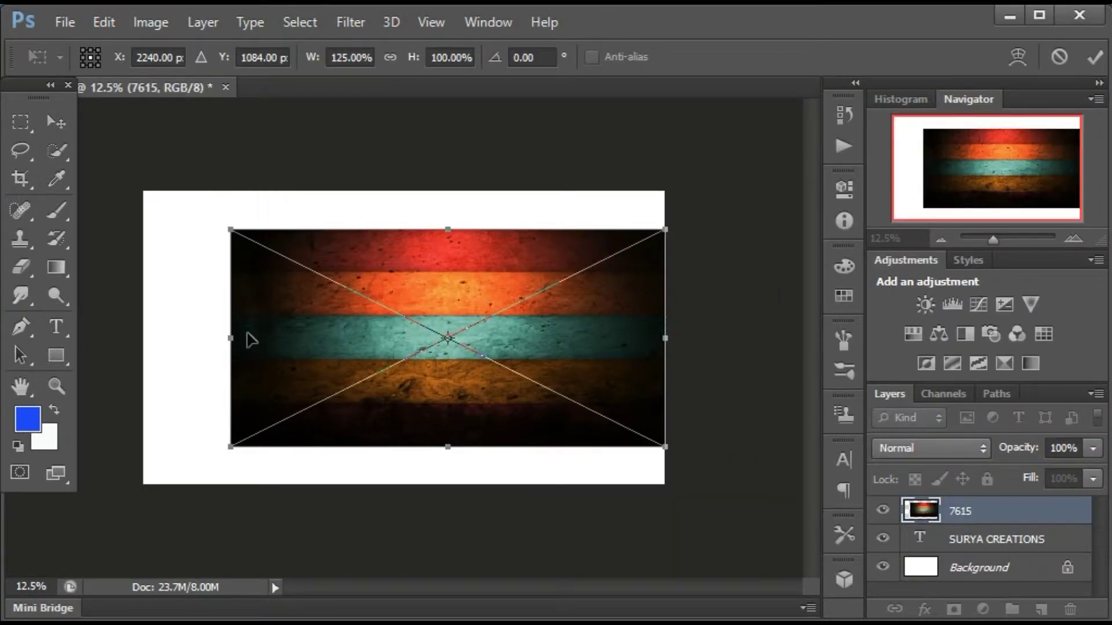
drag(231, 338, 143, 338)
drag(404, 446, 404, 484)
drag(405, 230, 406, 202)
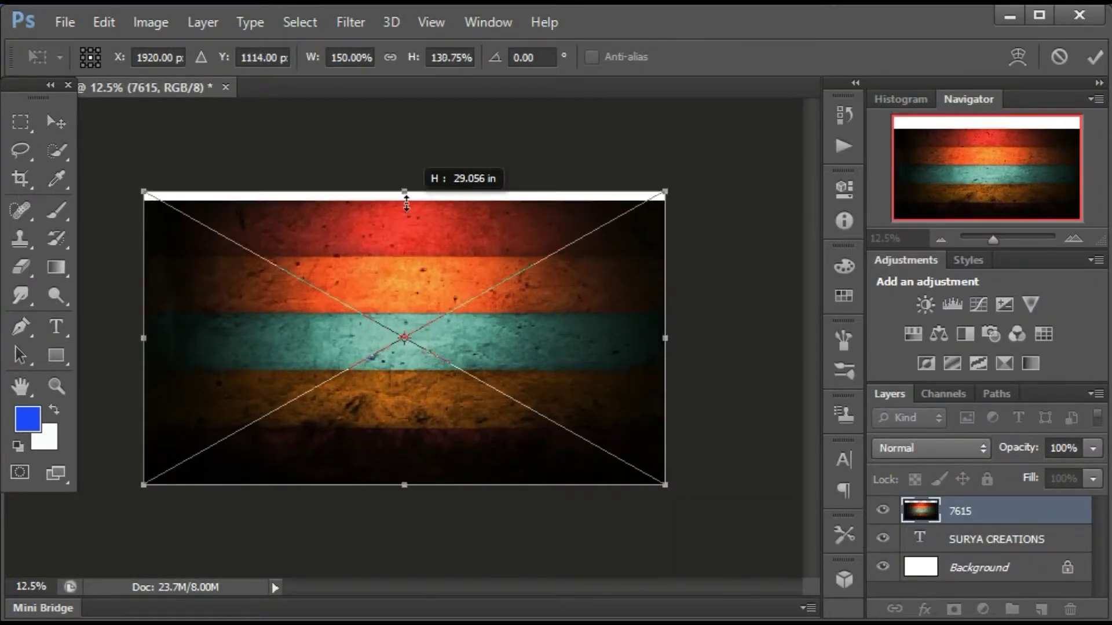
key(Return)
key(t)
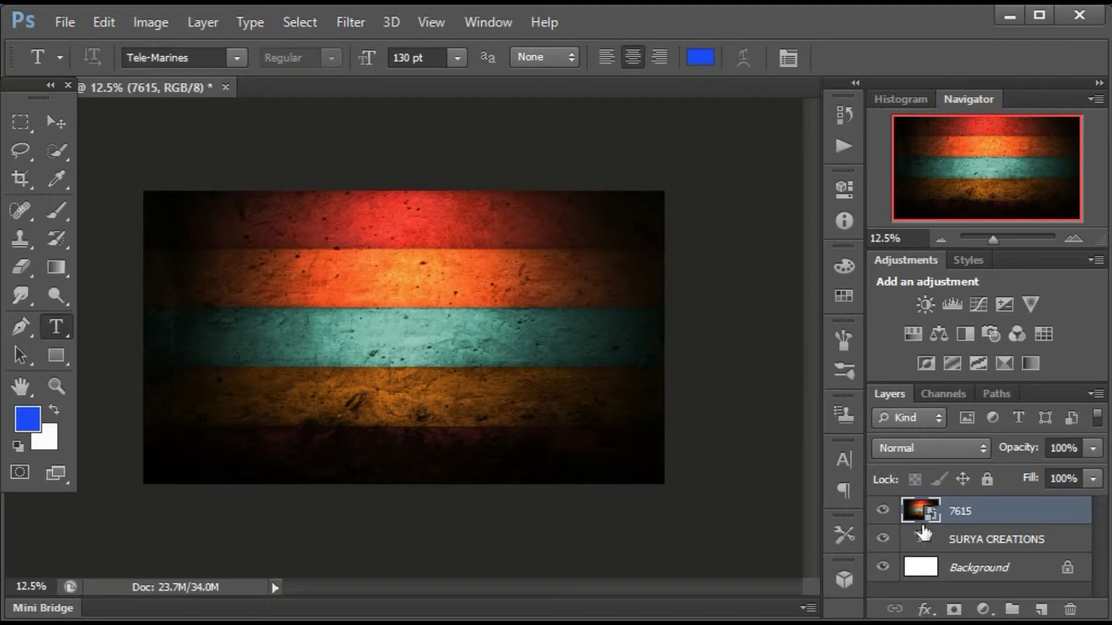
drag(924, 533, 923, 499)
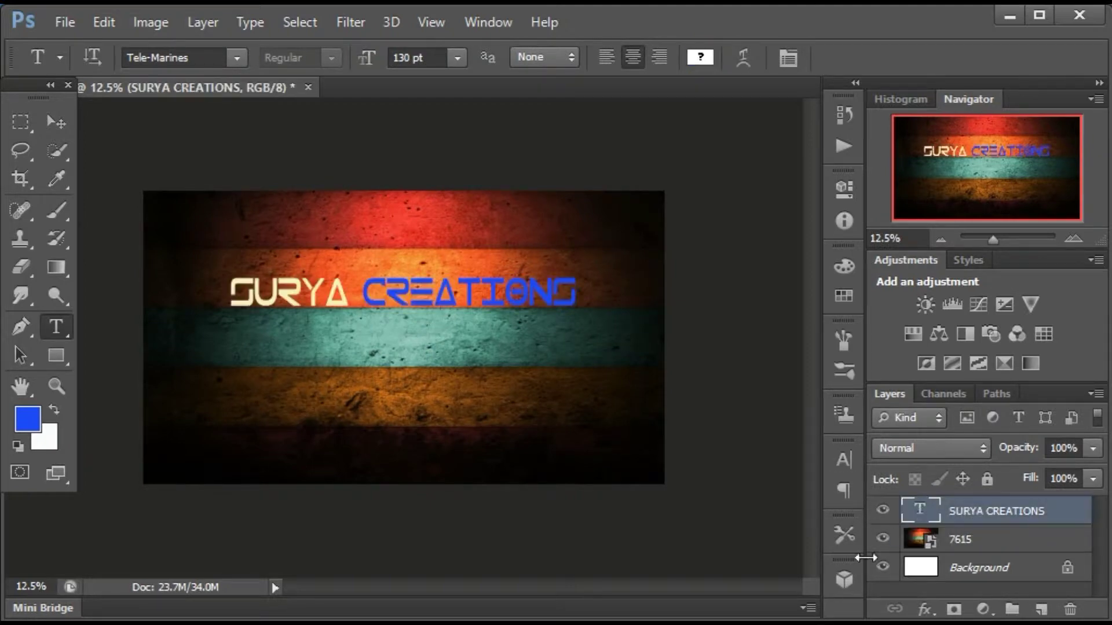
Move the SURYA CREATIONS title down onto the teal stripe
click(47, 126)
drag(362, 294, 360, 342)
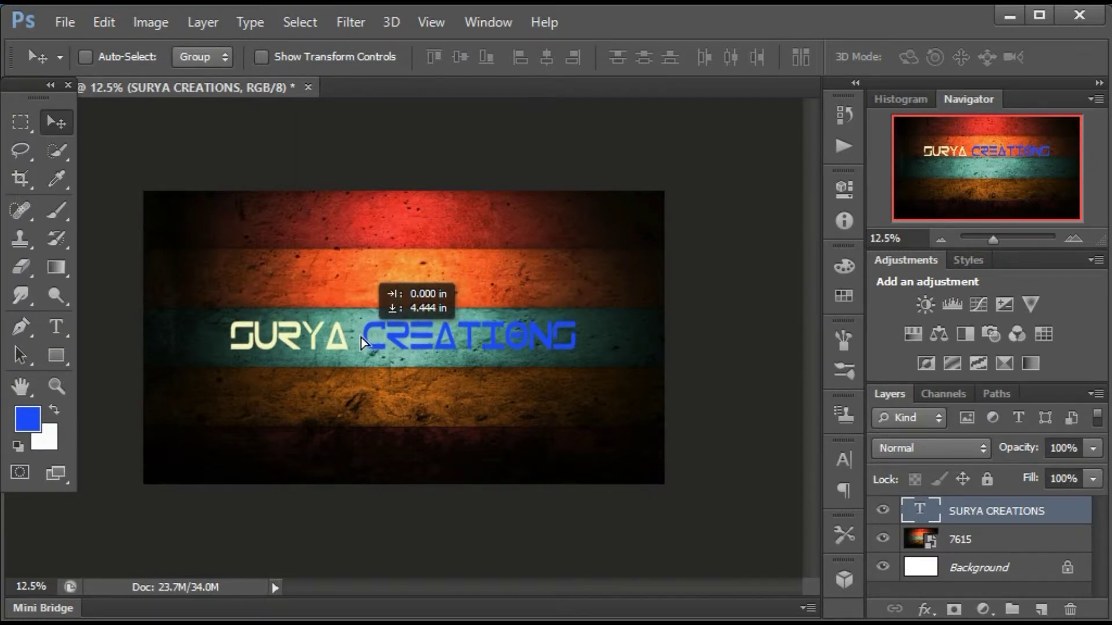
drag(361, 337, 363, 339)
Draw a new empty text box below the title
key(w)
click(56, 327)
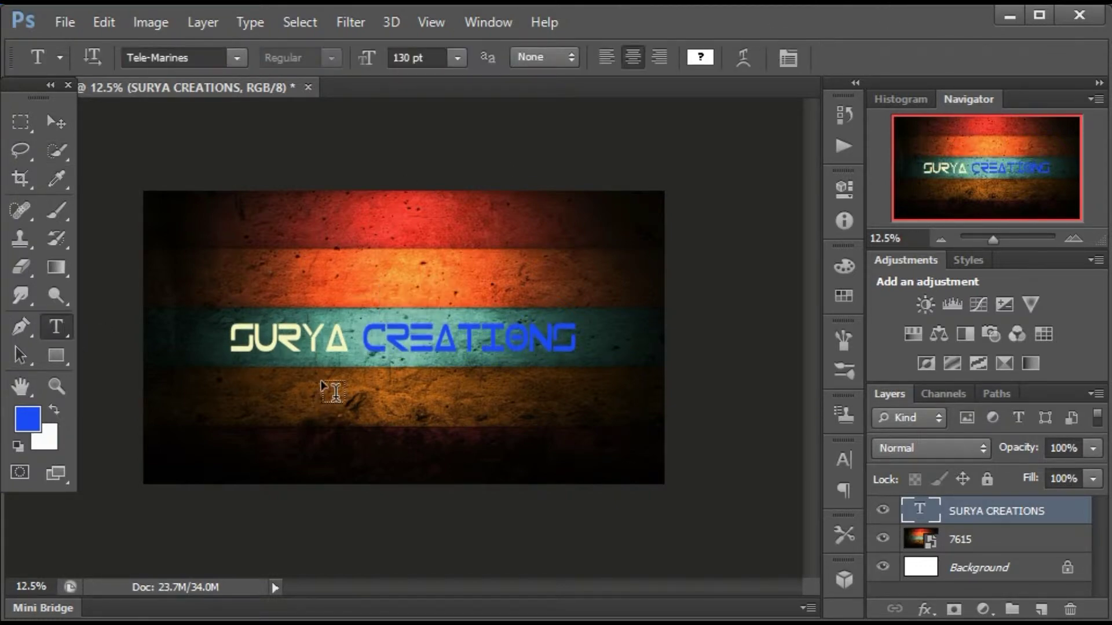
mouse_move(302, 371)
mouse_down()
mouse_move(305, 404)
mouse_move(494, 403)
mouse_up()
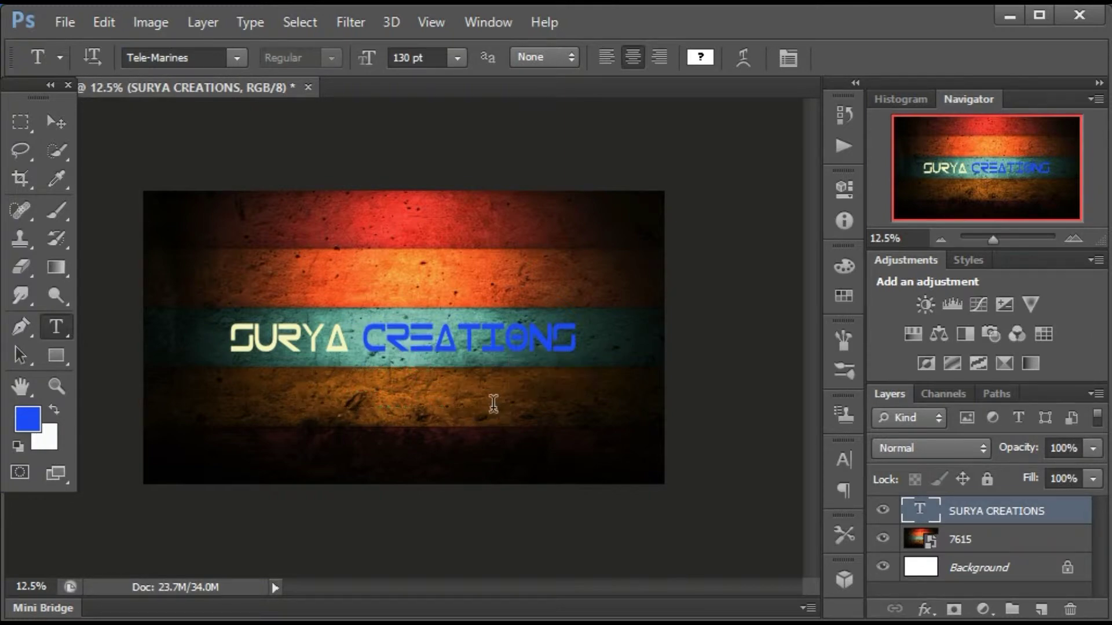
Set the subtitle font size to 60 pt, type the text, and move it lower
click(410, 58)
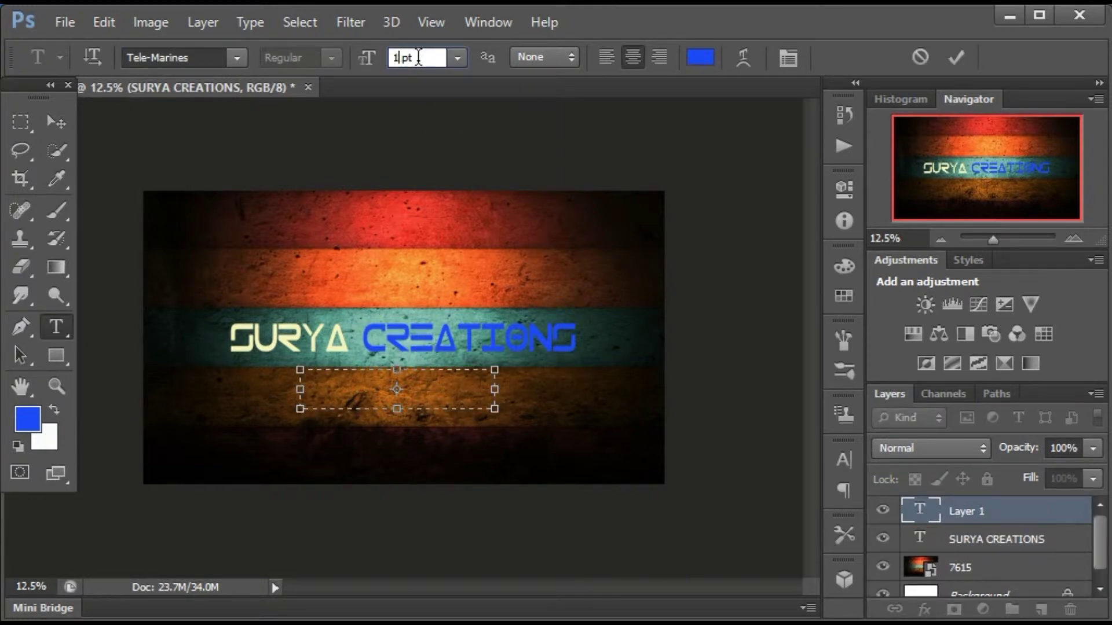
key(BackSpace)
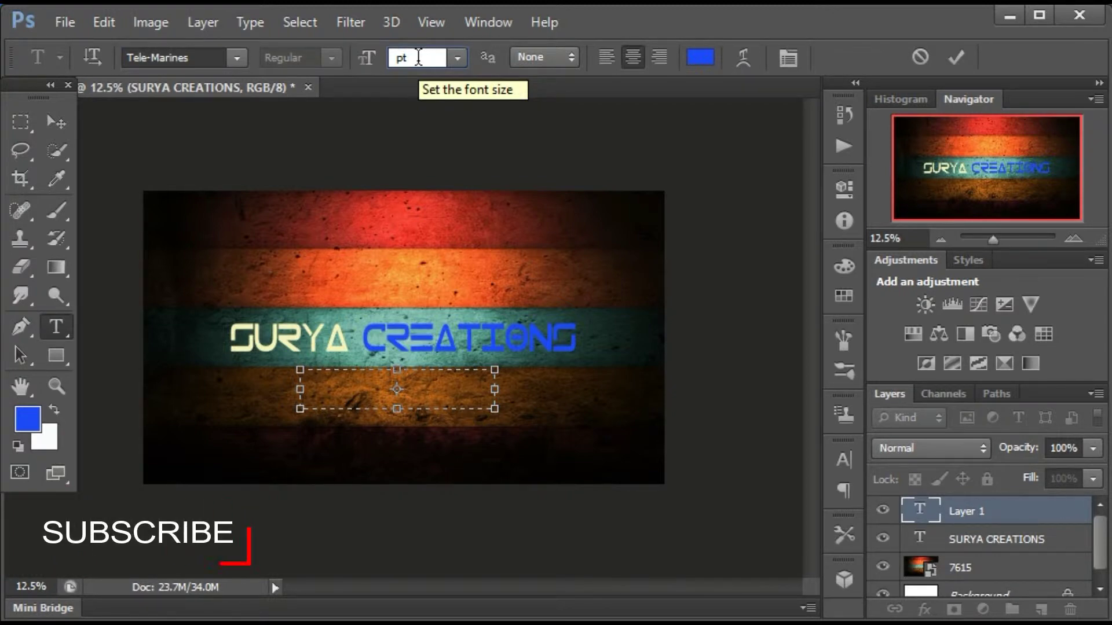
text(60)
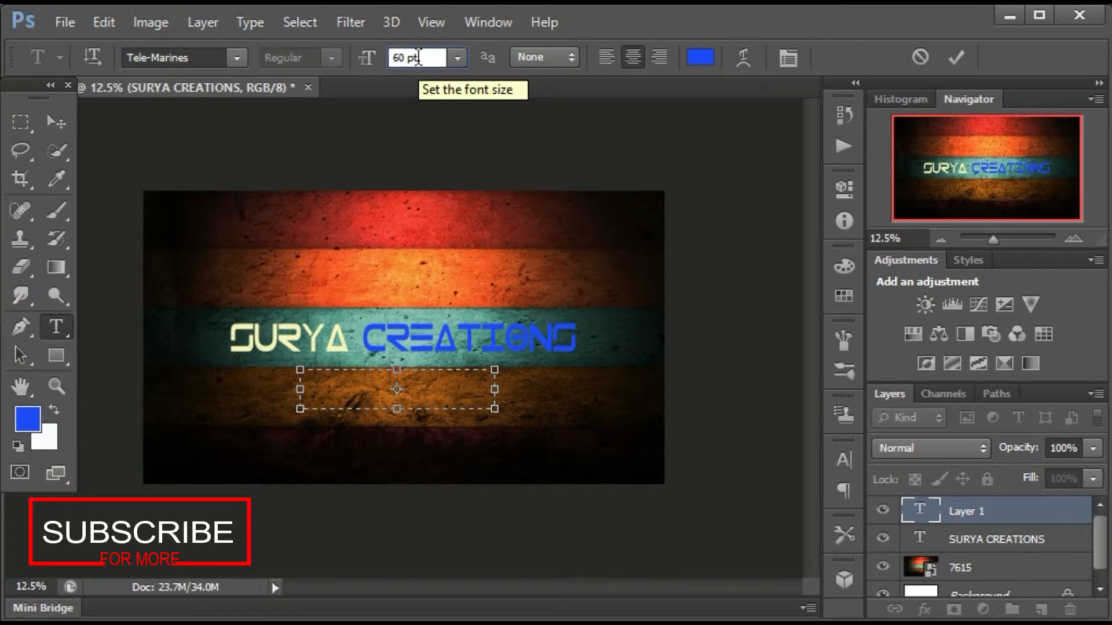
key(Return)
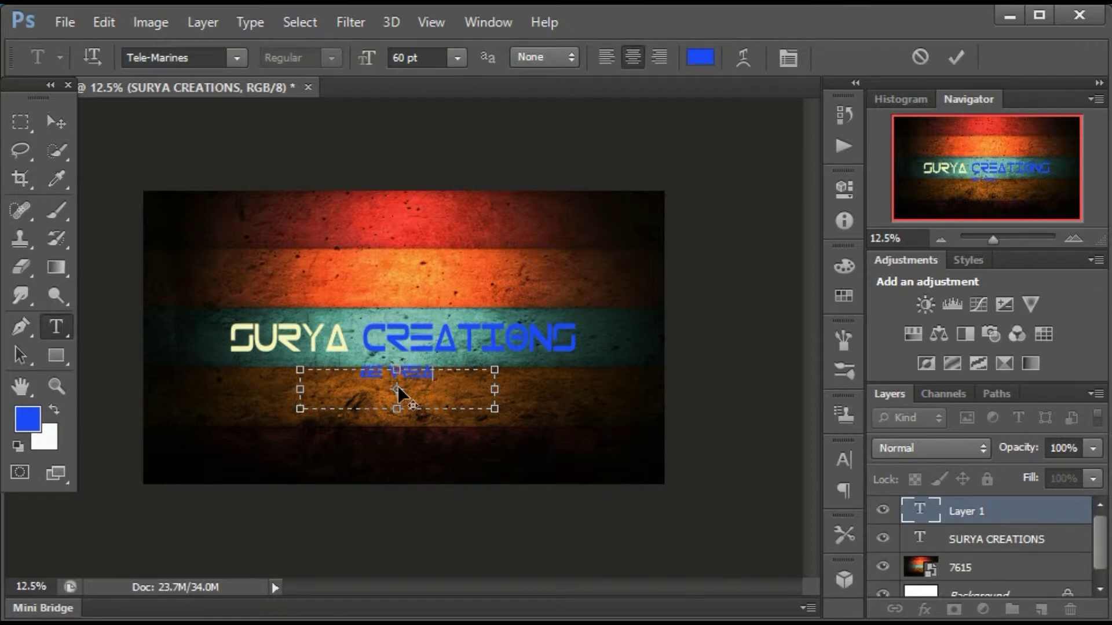
text(TI)
text(VE)
drag(348, 340, 350, 357)
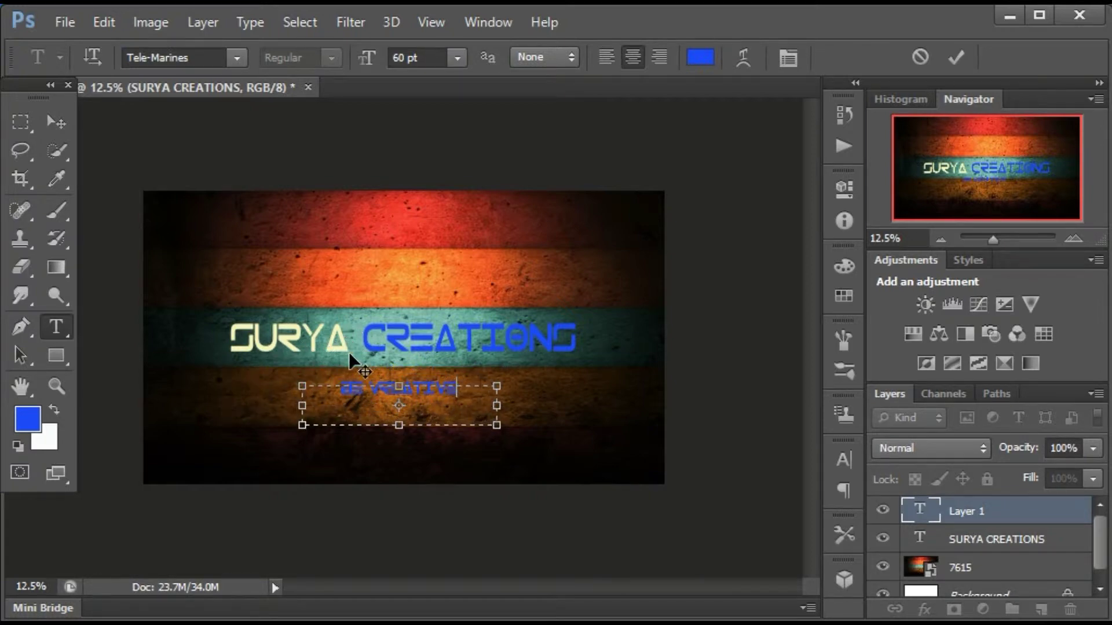
Colour the whole subtitle pale yellow
click(482, 386)
drag(482, 387, 337, 388)
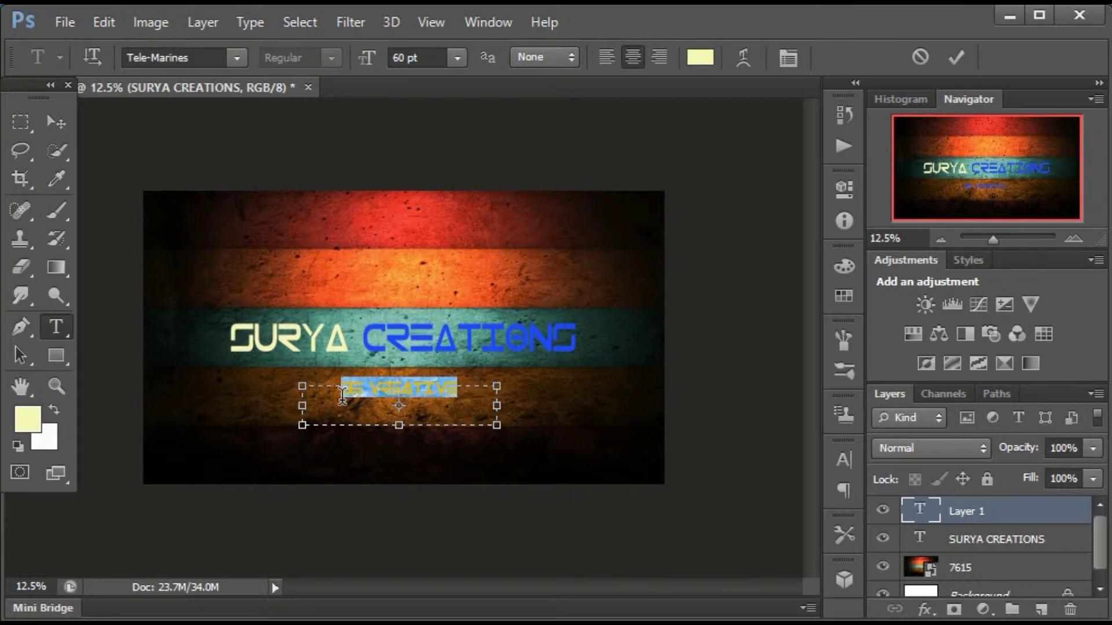
click(36, 415)
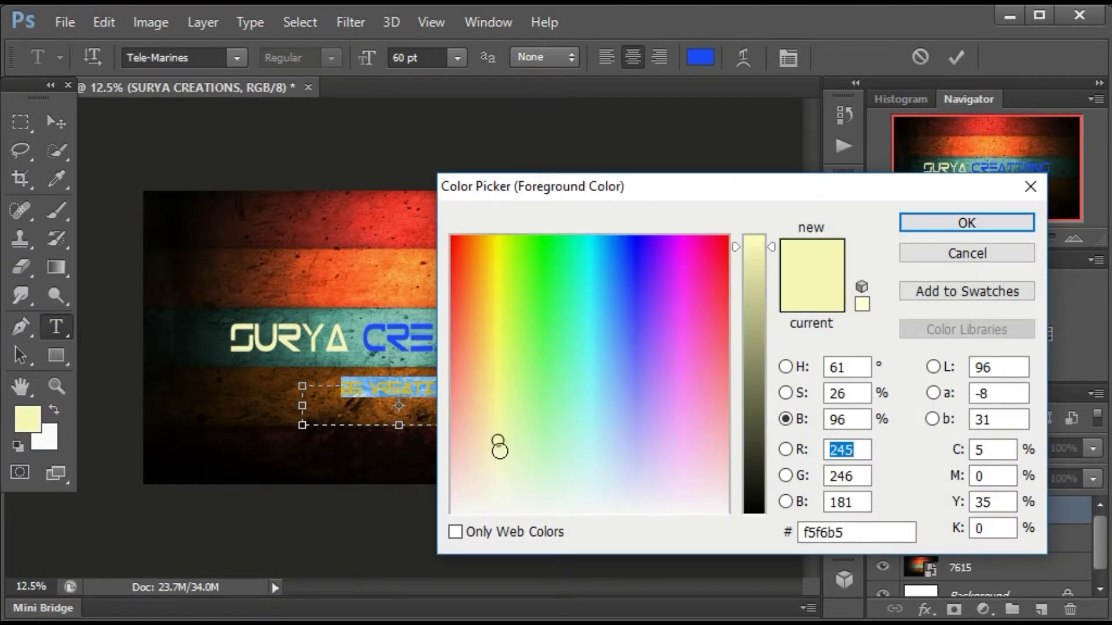
drag(496, 441, 494, 455)
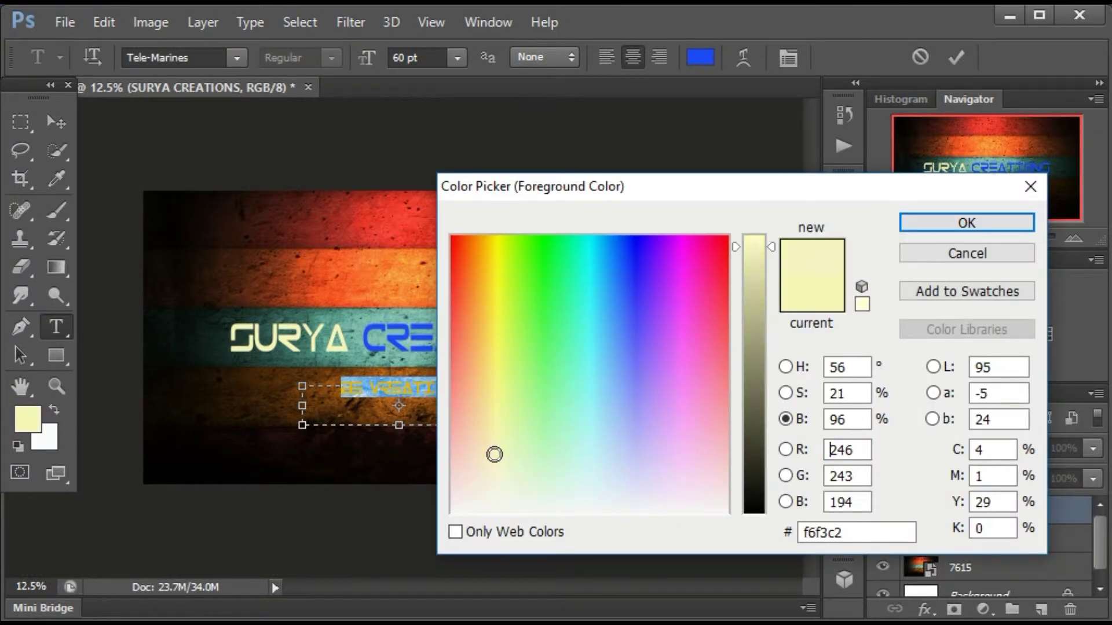
click(997, 227)
Correct the subtitle to read BE CREATIVE and commit it
click(457, 388)
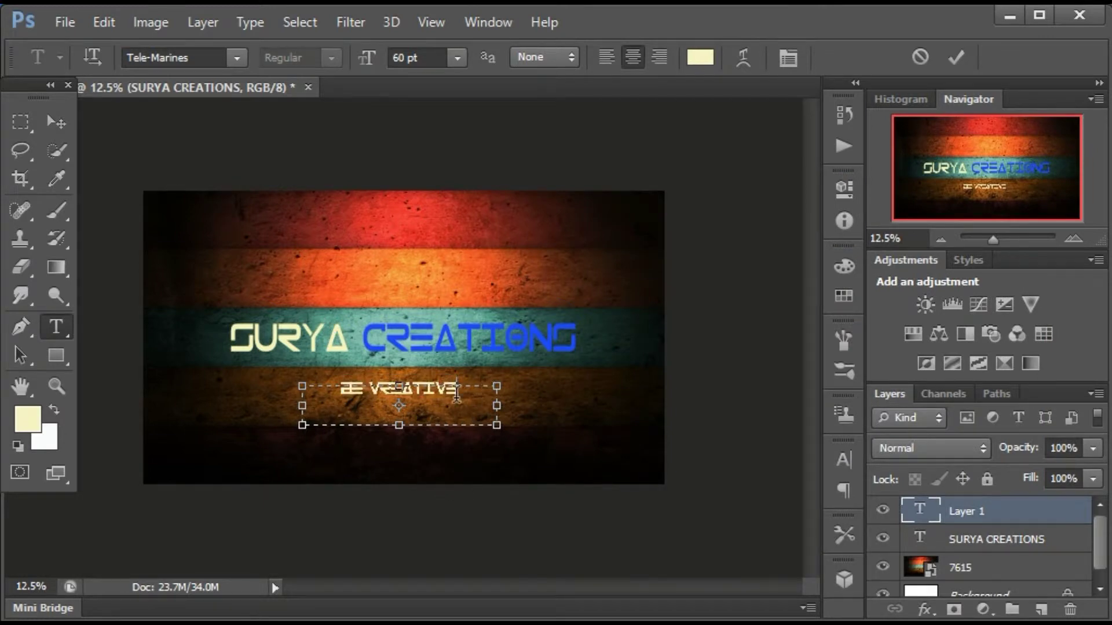
key(BackSpace)
key(BackSpace)
key(BackSpace)
key(BackSpace)
key(BackSpace)
key(BackSpace)
text(CREATIV)
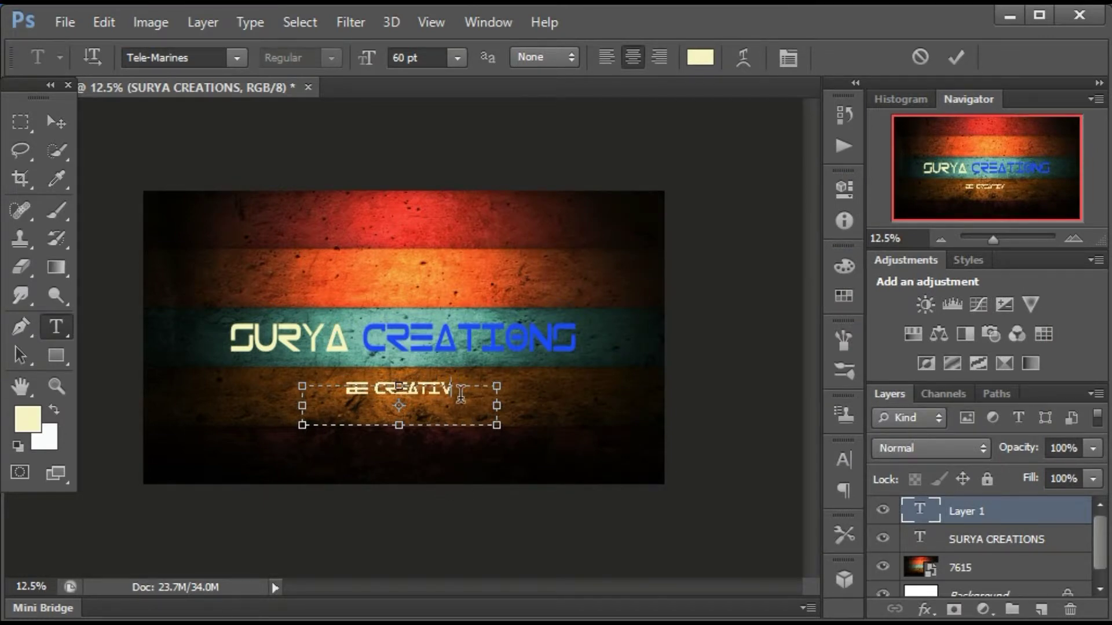
text(E)
click(369, 396)
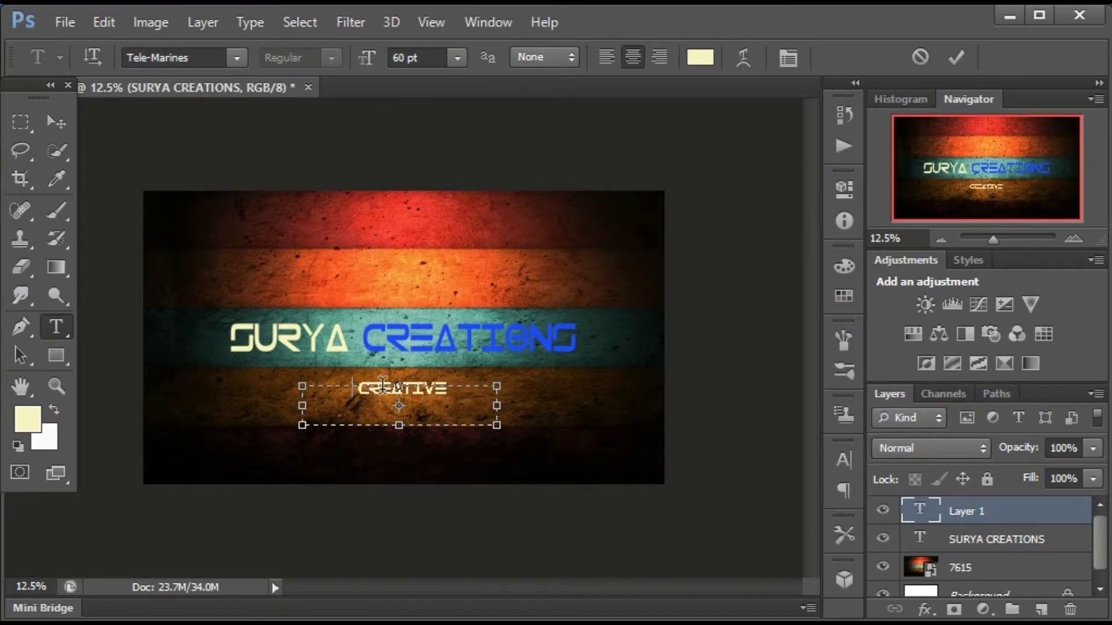
text(BE)
key(ctrl+Return)
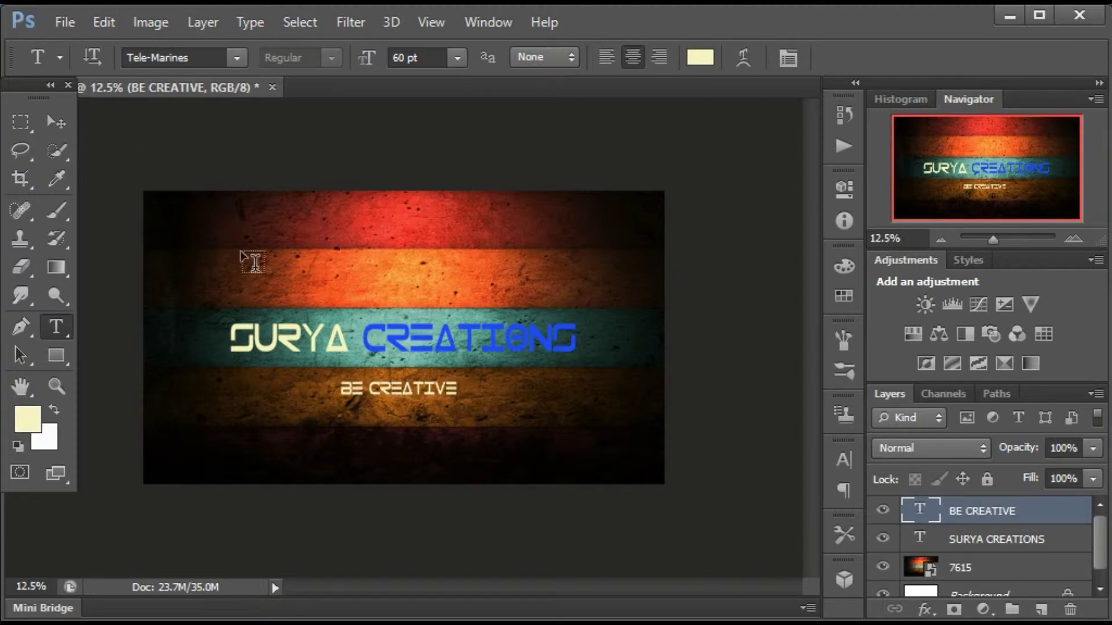
click(65, 22)
Place the stripe image and stretch it across the full canvas width over the title
click(134, 377)
click(53, 320)
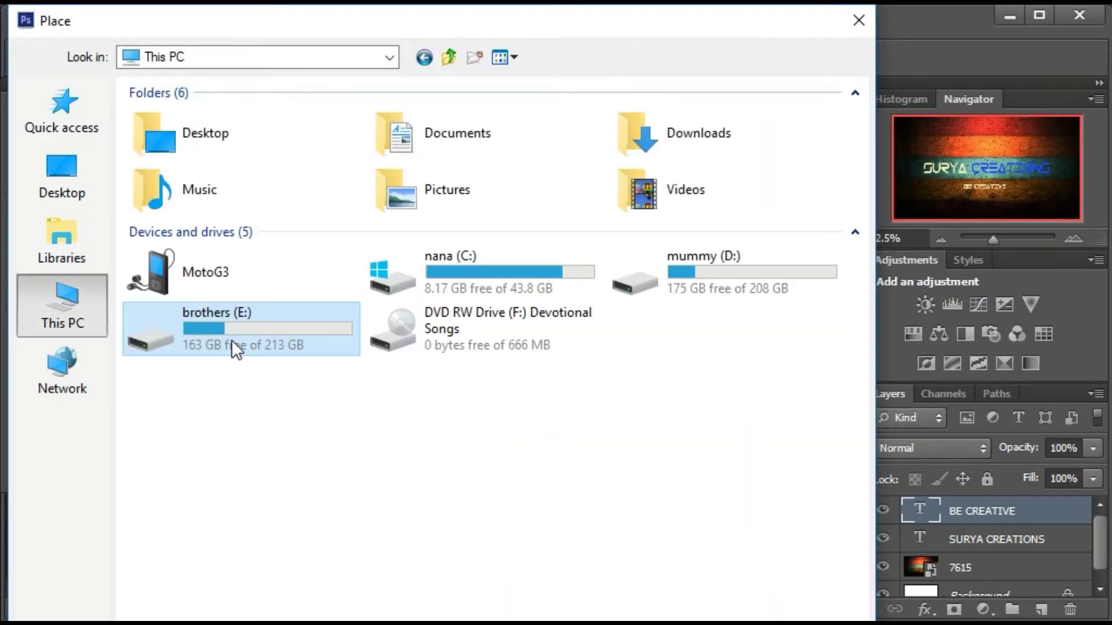
double_click(235, 345)
double_click(217, 118)
key(BackSpace)
scroll(520, 477, down, 10)
double_click(632, 212)
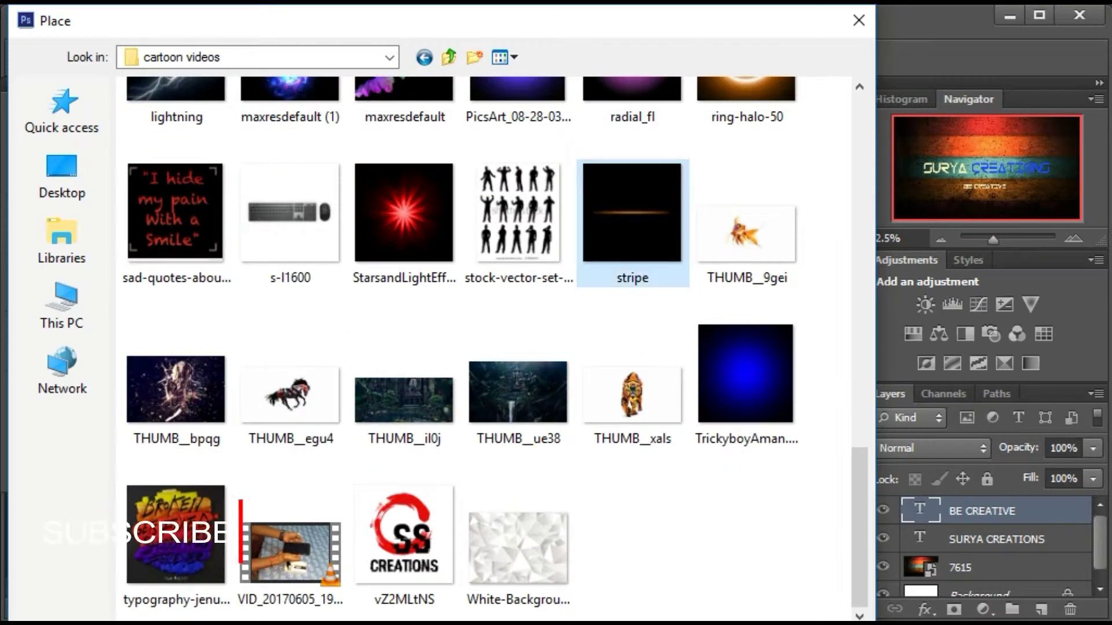
mouse_move(597, 336)
mouse_down()
mouse_move(528, 330)
mouse_move(666, 337)
mouse_up()
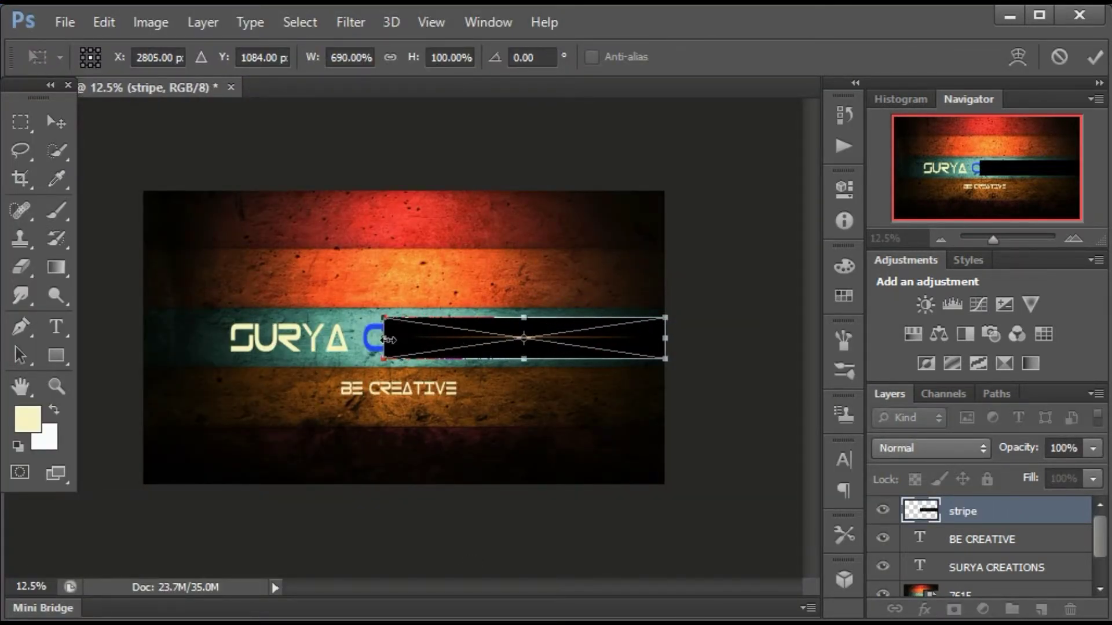
drag(384, 338, 149, 332)
drag(431, 341, 431, 329)
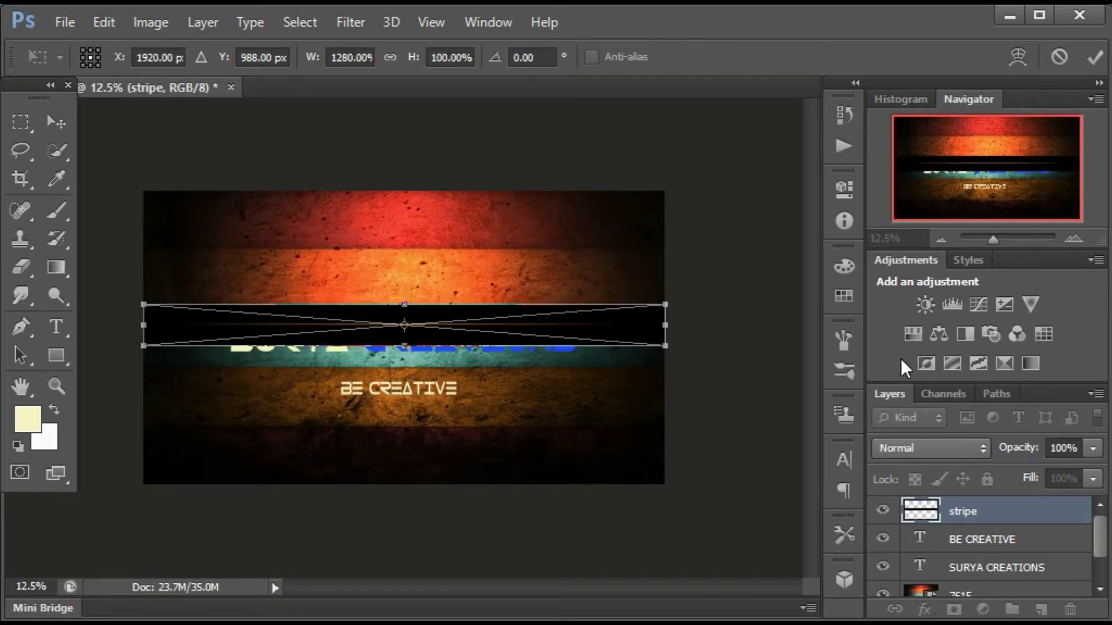
Set the stripe layer to Screen blend mode, nudge it up, and commit
click(890, 455)
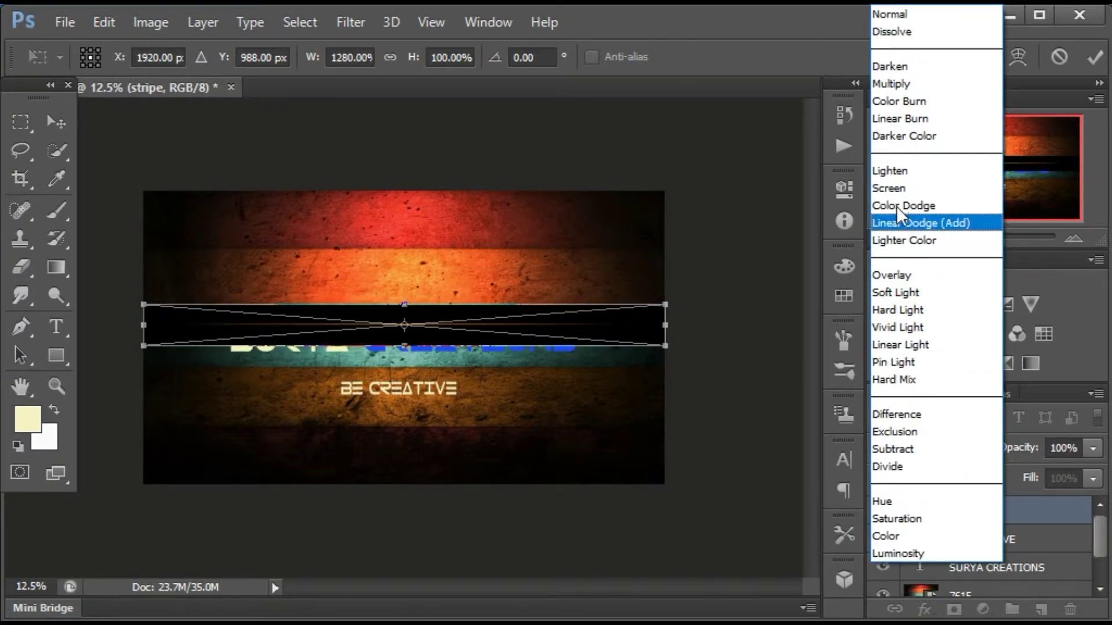
click(893, 188)
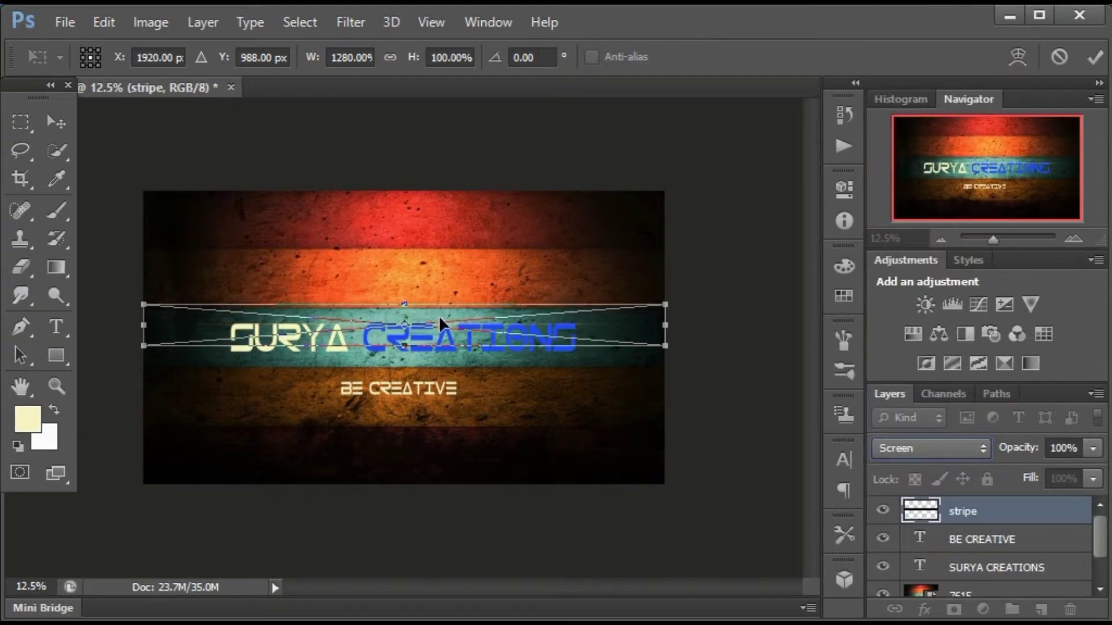
drag(433, 316, 433, 304)
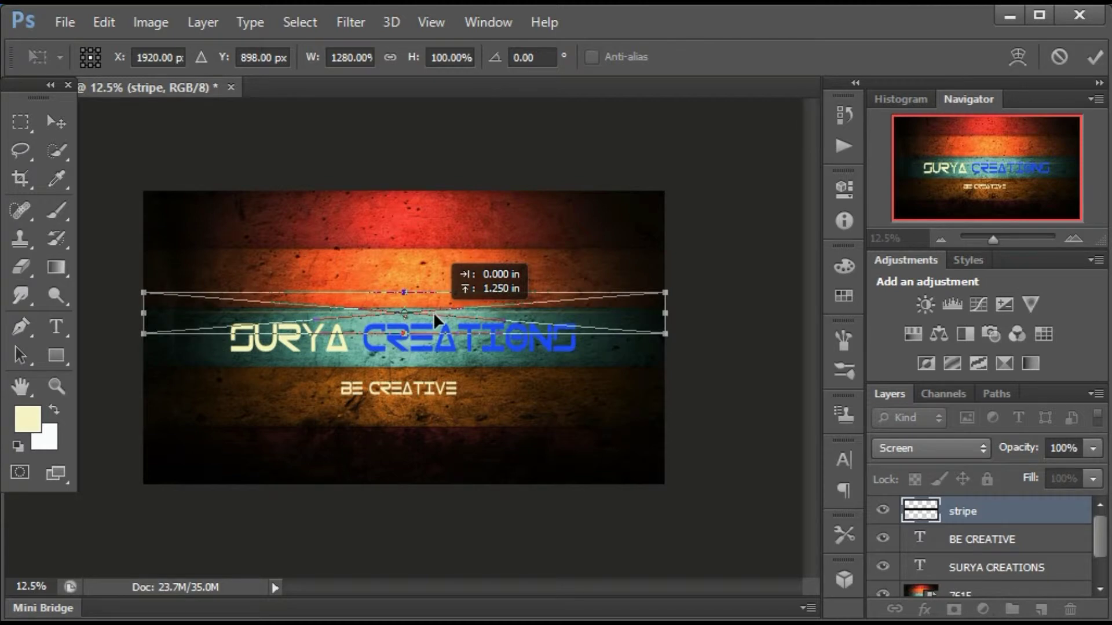
drag(433, 312, 433, 311)
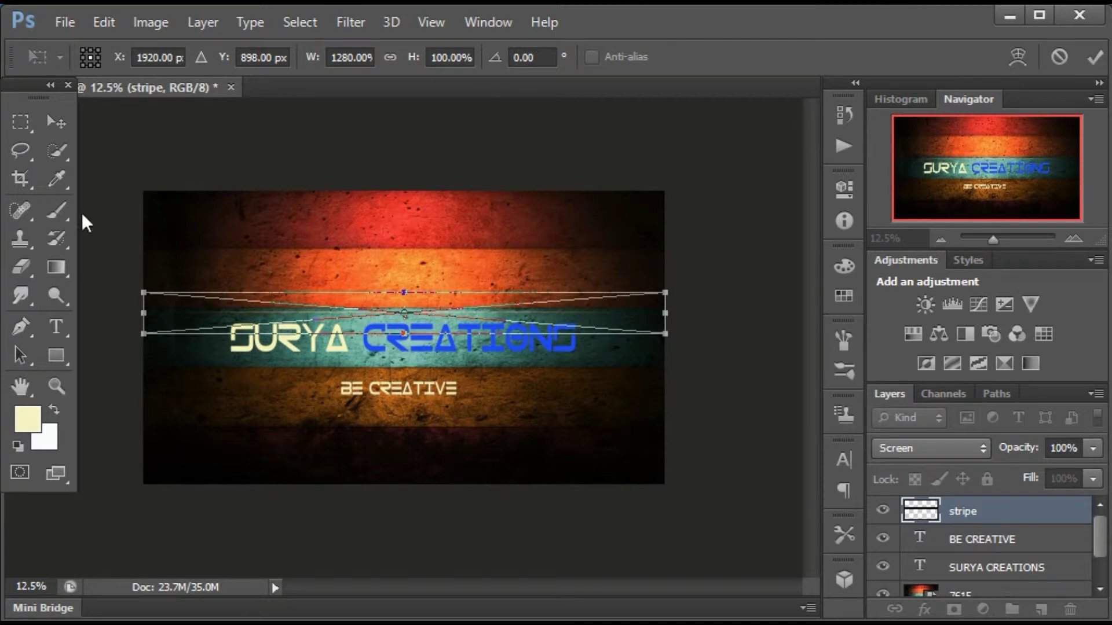
click(1093, 57)
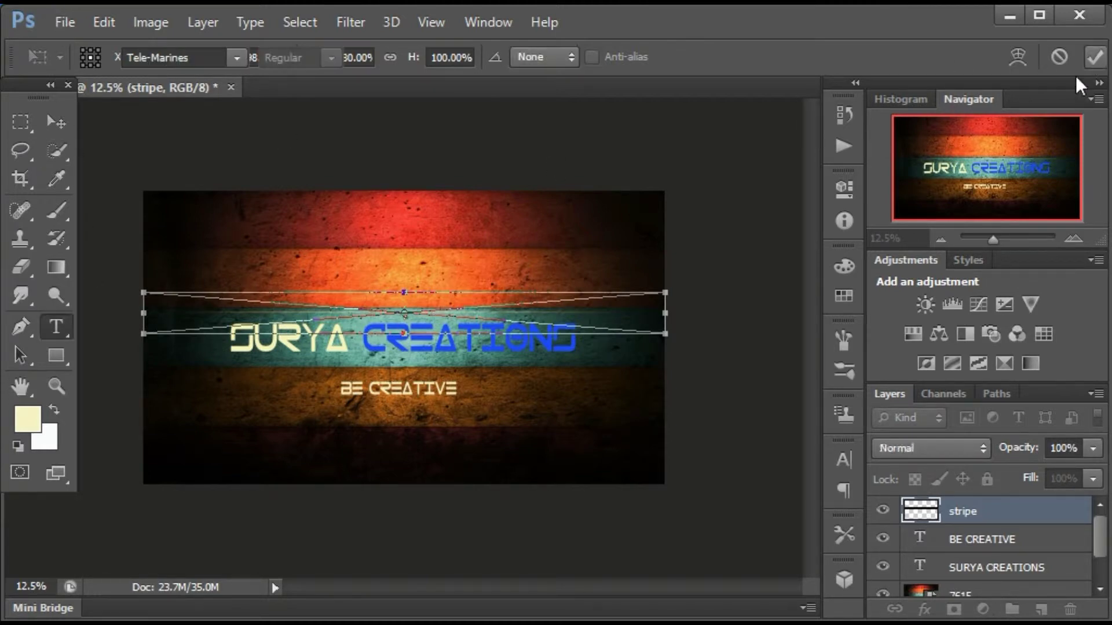
Delete the empty Layer 1 and reposition the stripe glow with the Move tool
click(55, 121)
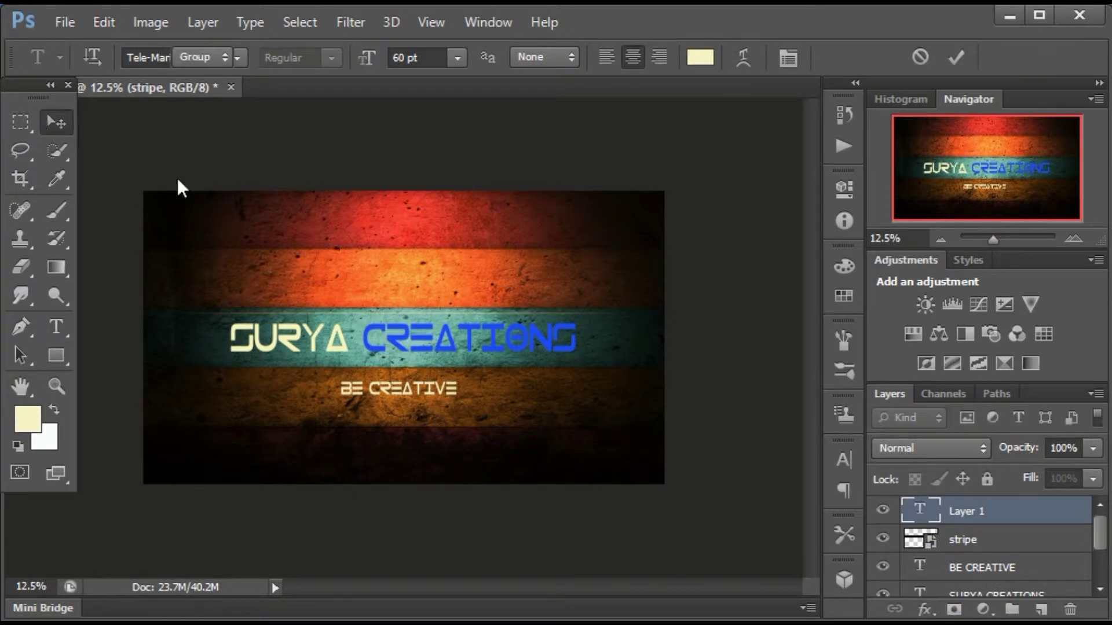
drag(370, 317, 423, 301)
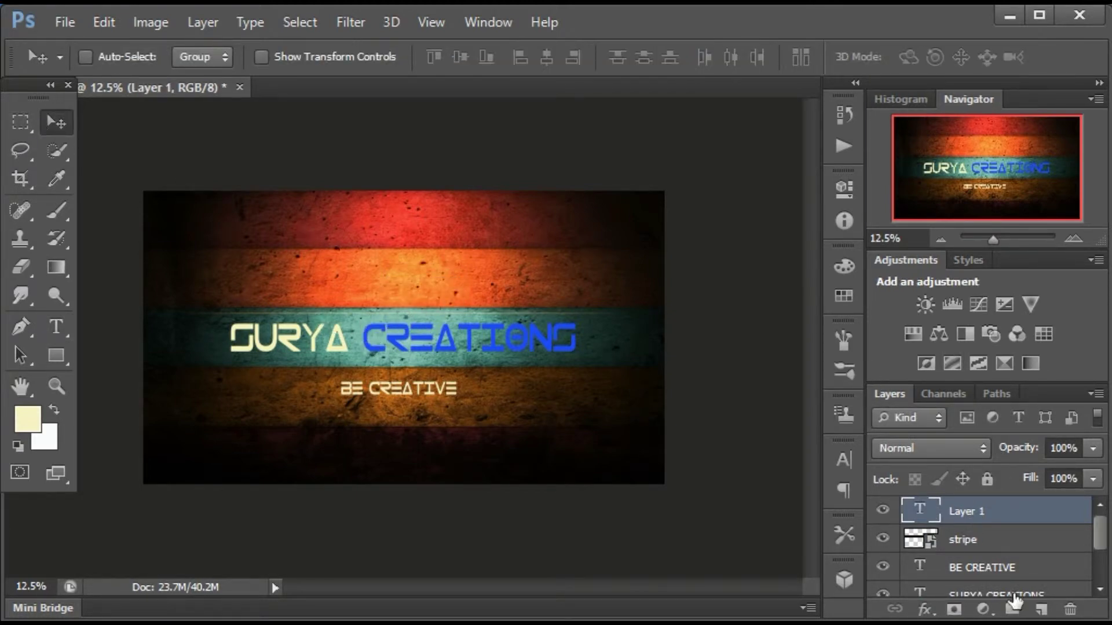
click(1070, 610)
click(512, 260)
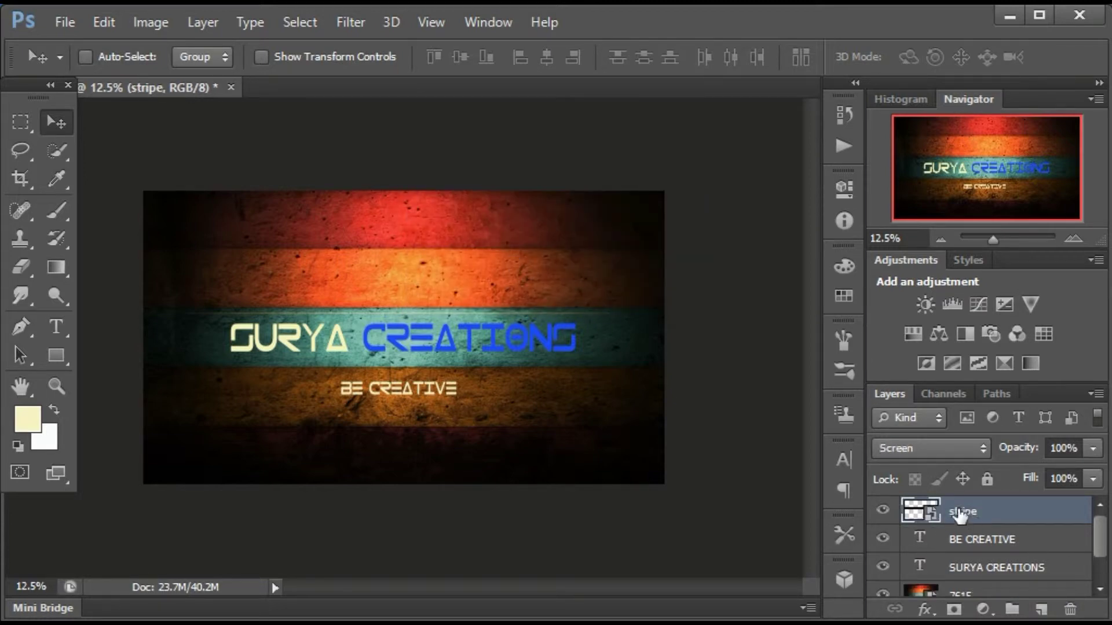
drag(377, 310, 377, 318)
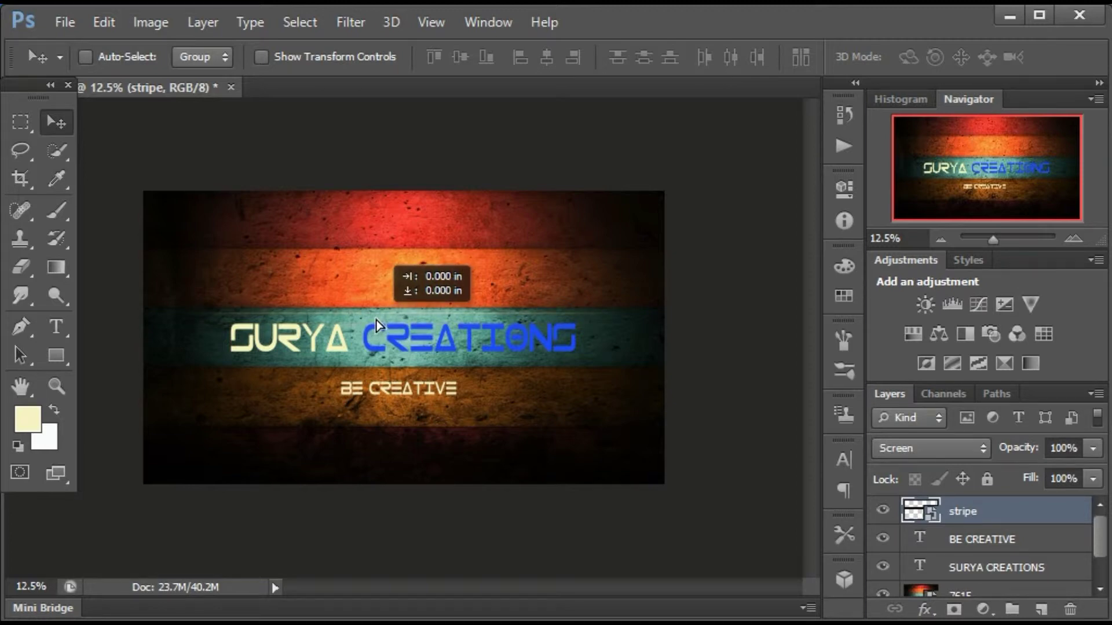
drag(377, 318, 377, 318)
Place a second full-width stripe in Screen mode over BE CREATIVE
click(68, 9)
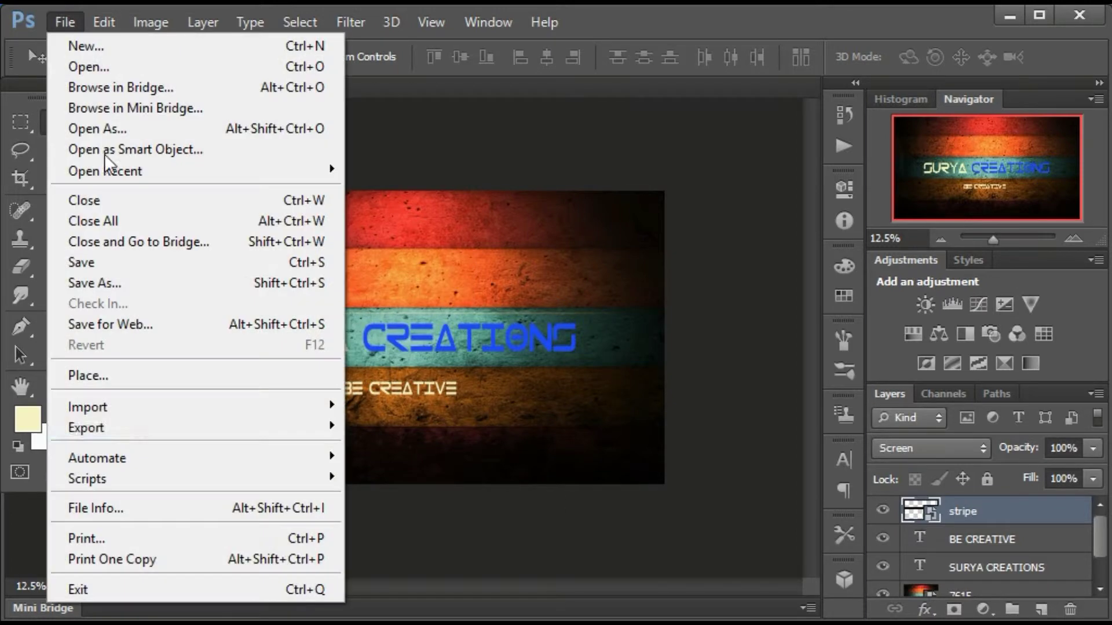
click(86, 372)
key(Return)
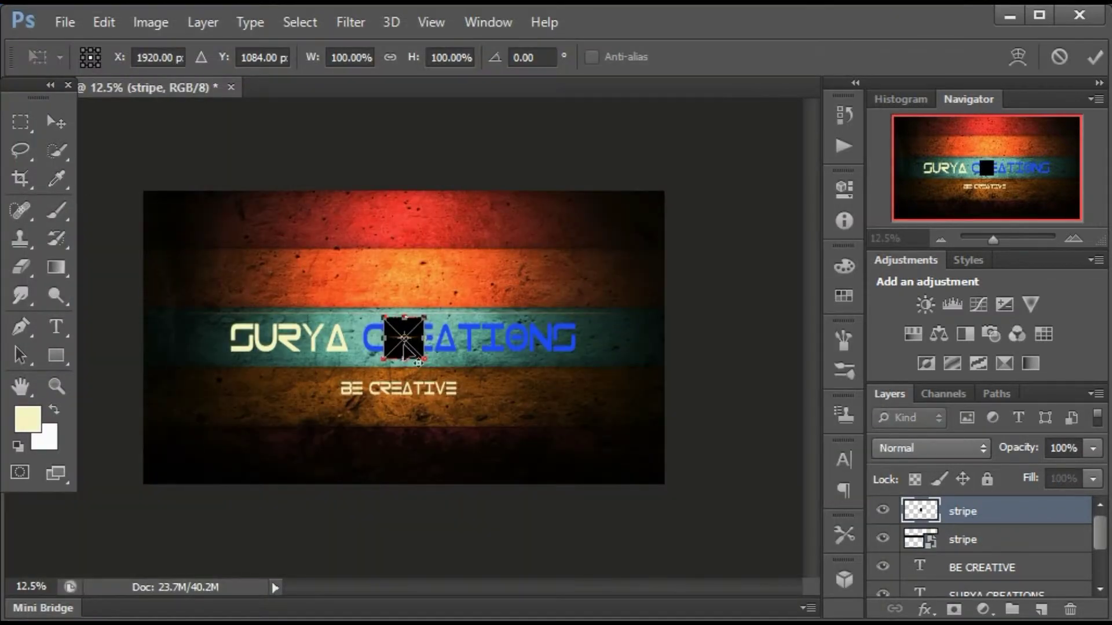
drag(424, 338, 666, 337)
drag(384, 337, 144, 338)
click(903, 447)
click(891, 208)
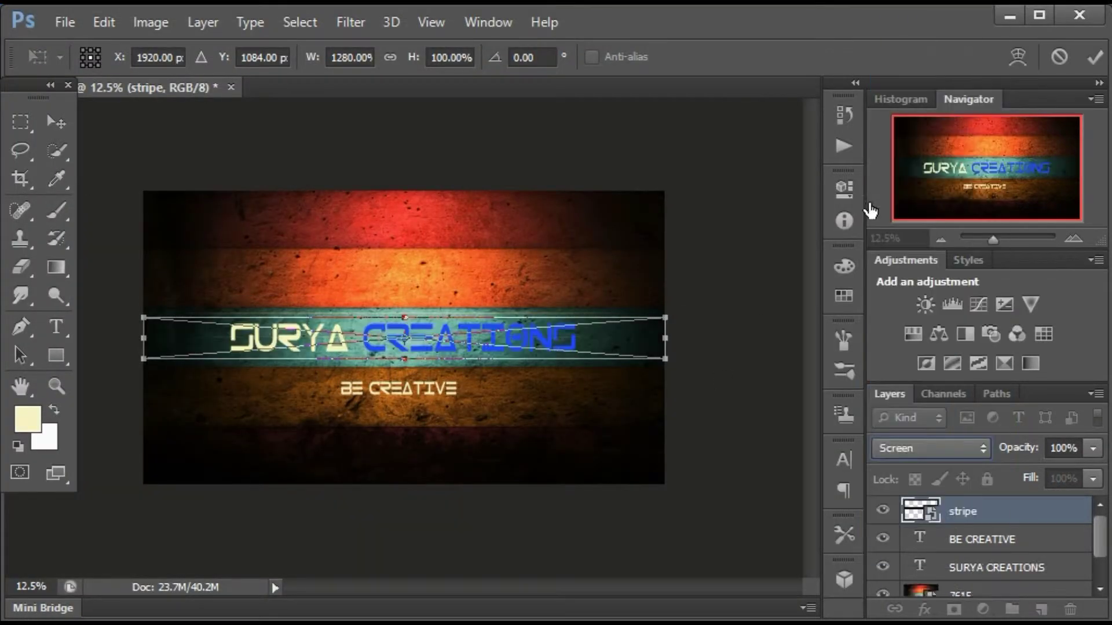
drag(447, 338, 446, 364)
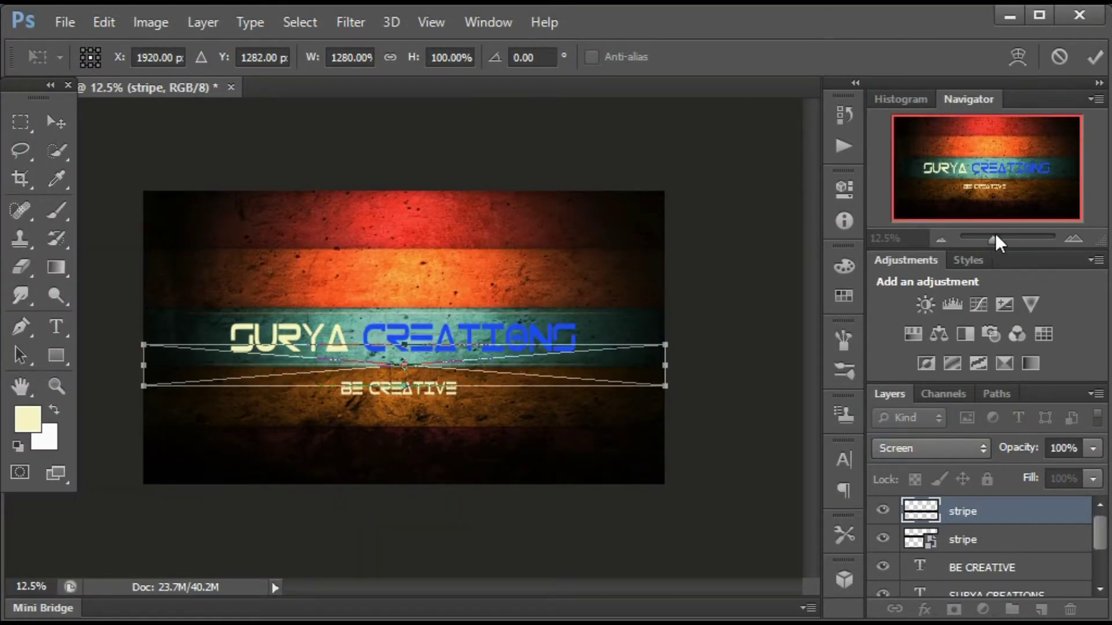
click(1094, 57)
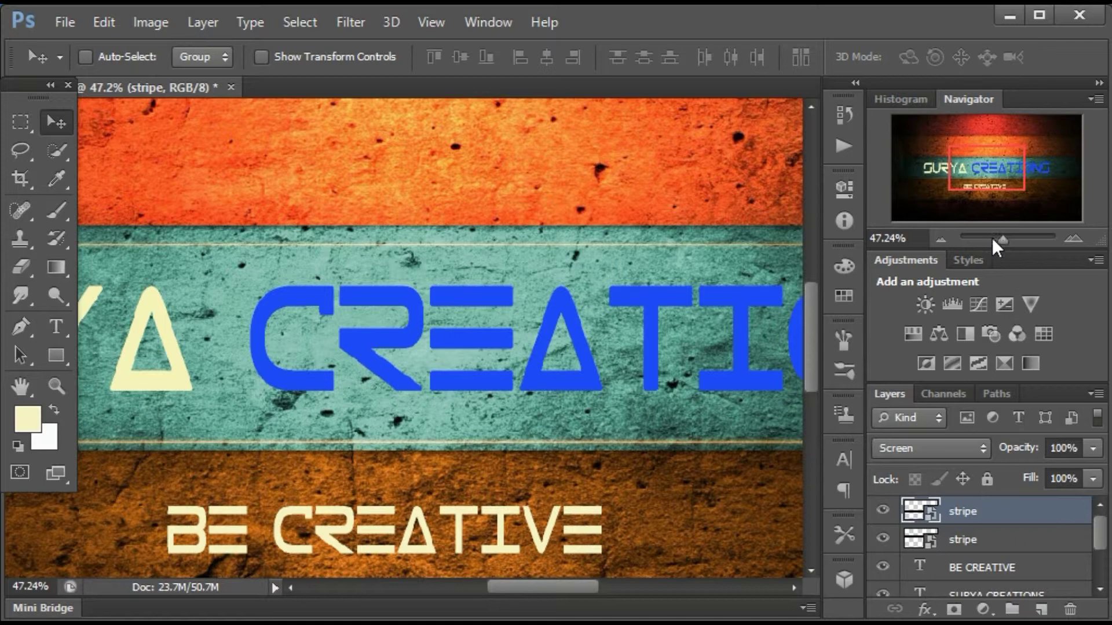
Move both thin stripe lines closer to the title text, then zoom out
drag(1002, 240, 986, 247)
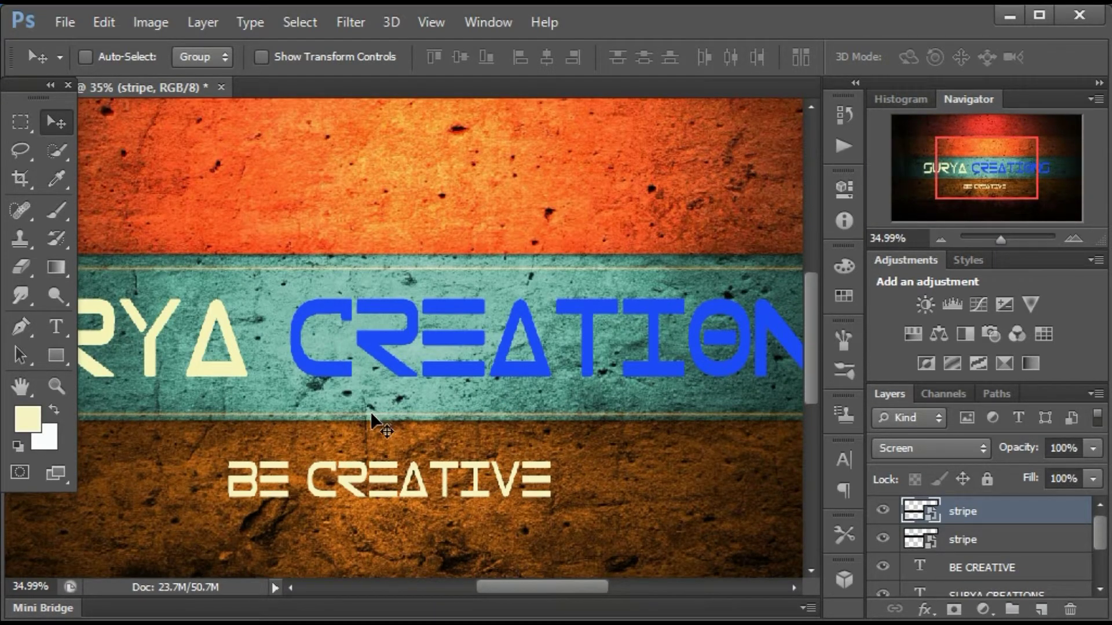
drag(373, 409, 375, 407)
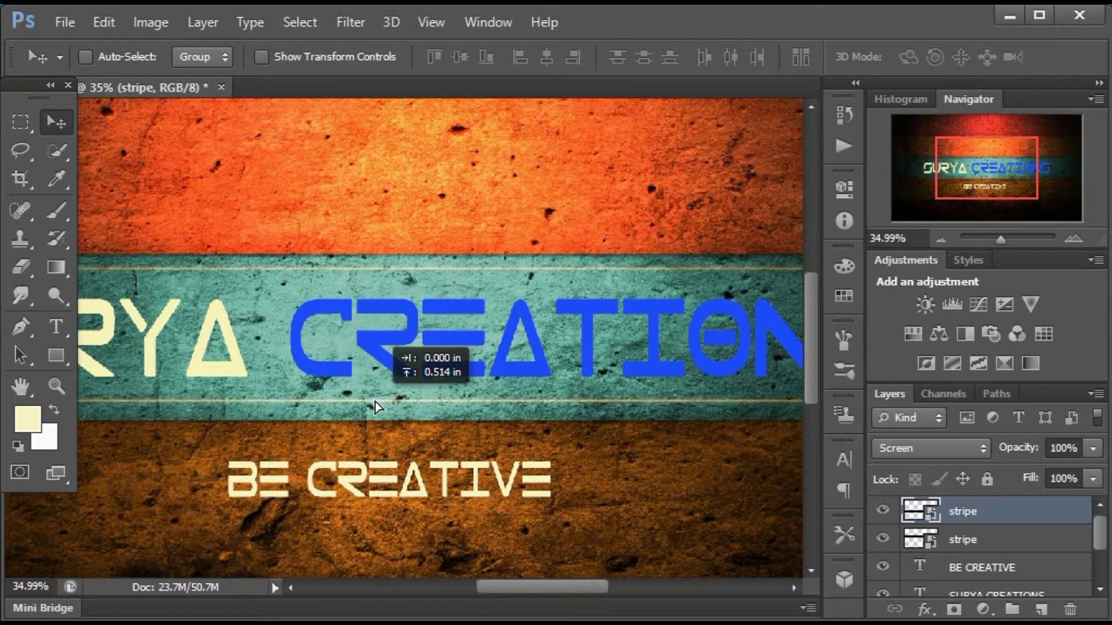
drag(383, 289, 394, 281)
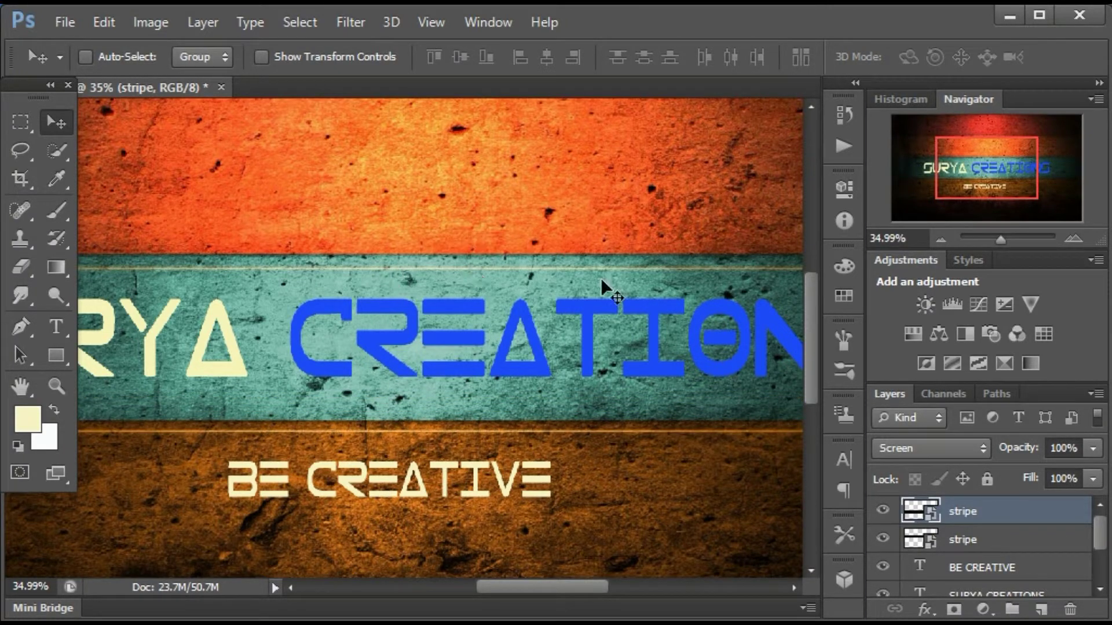
drag(384, 431, 386, 398)
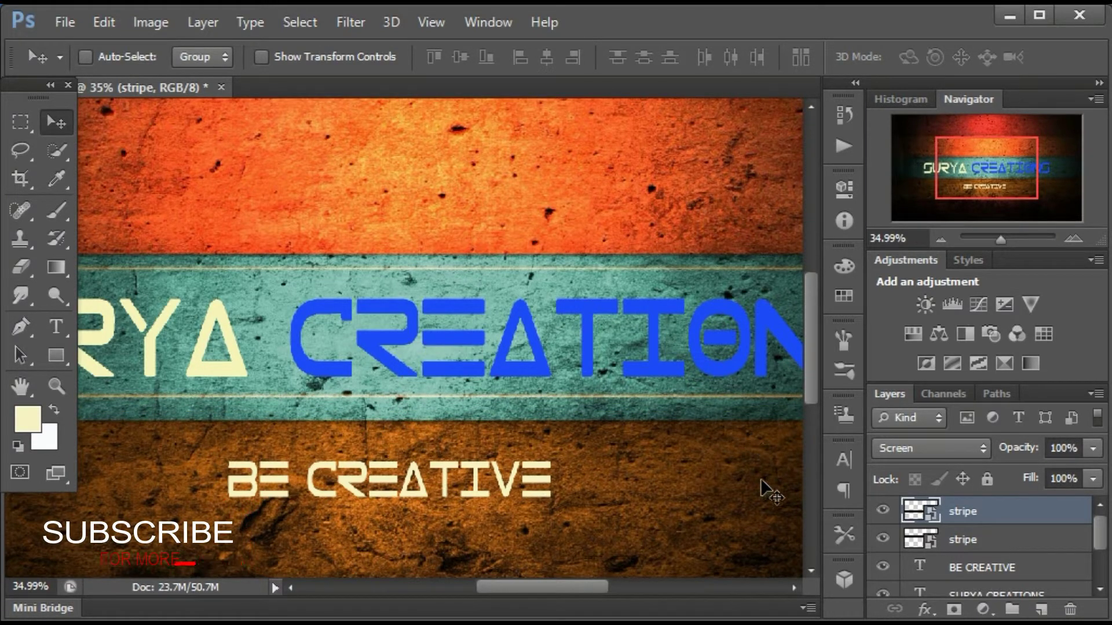
click(961, 539)
drag(388, 268, 391, 279)
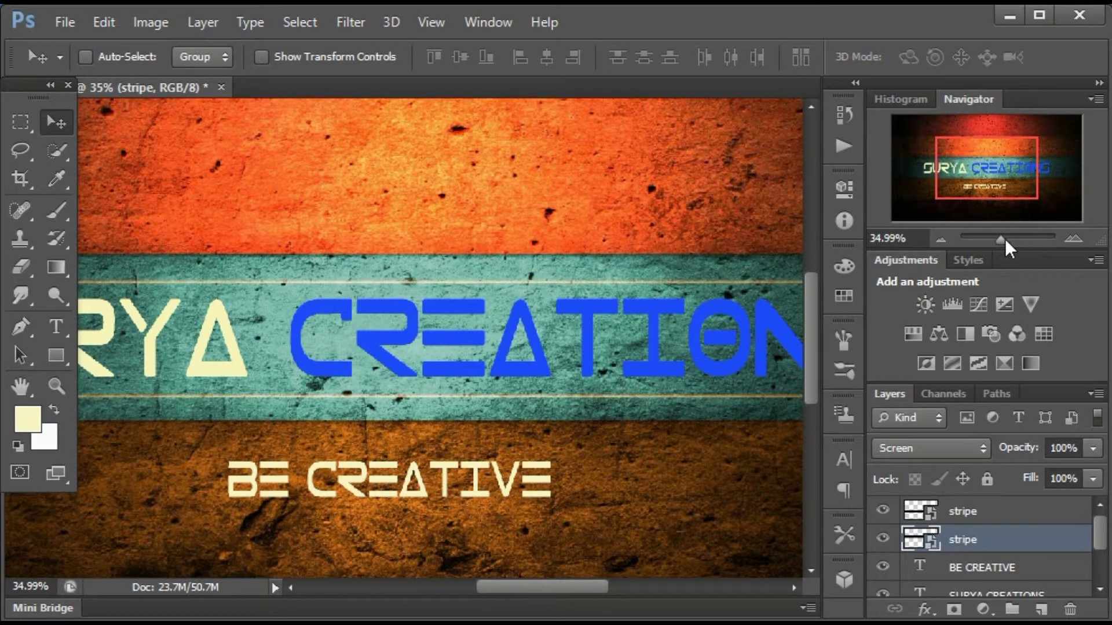
drag(992, 237, 990, 238)
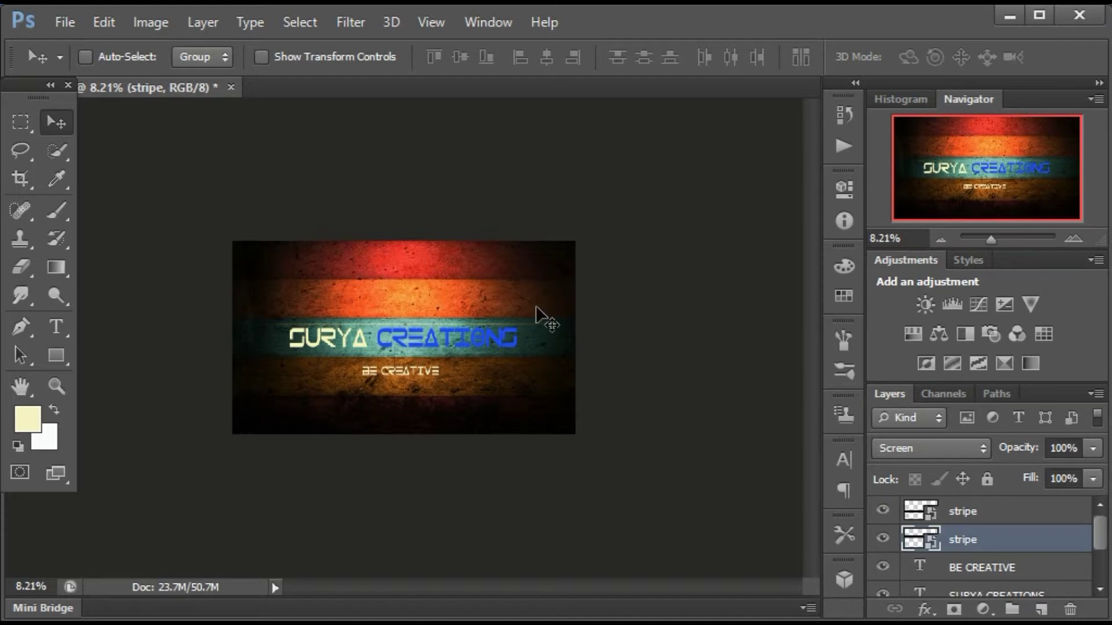
Place the blurry colour wallpaper 7614 from the HD Wallpapers folder
click(996, 239)
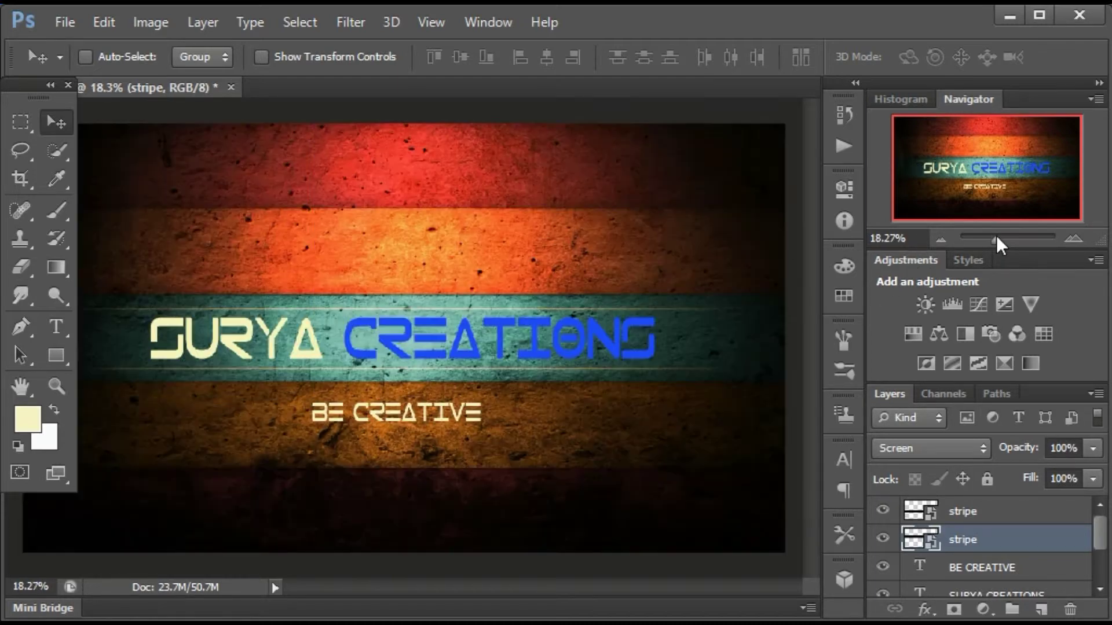
drag(989, 242, 981, 238)
click(62, 323)
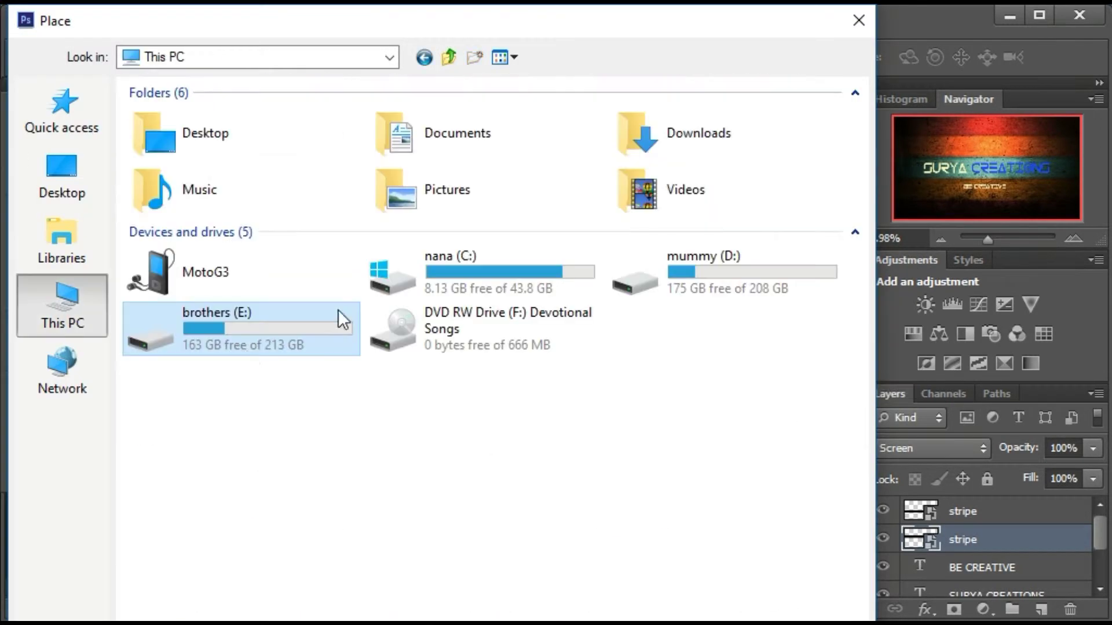
double_click(338, 309)
double_click(633, 145)
scroll(575, 329, down, 15)
scroll(575, 329, down, 5)
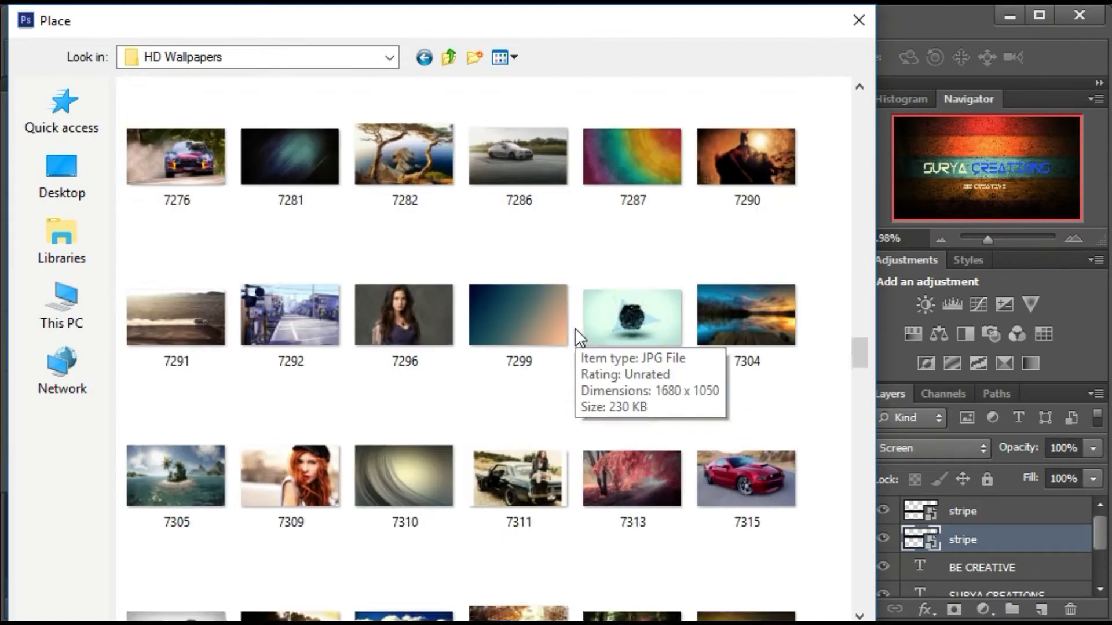
scroll(575, 328, down, 3)
click(405, 399)
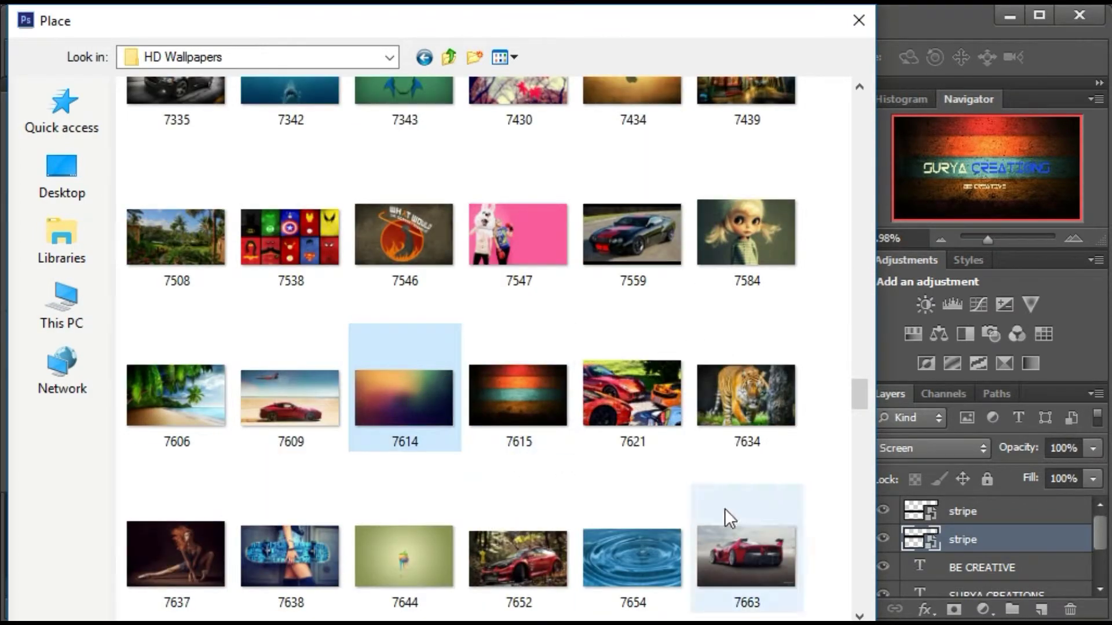
double_click(404, 399)
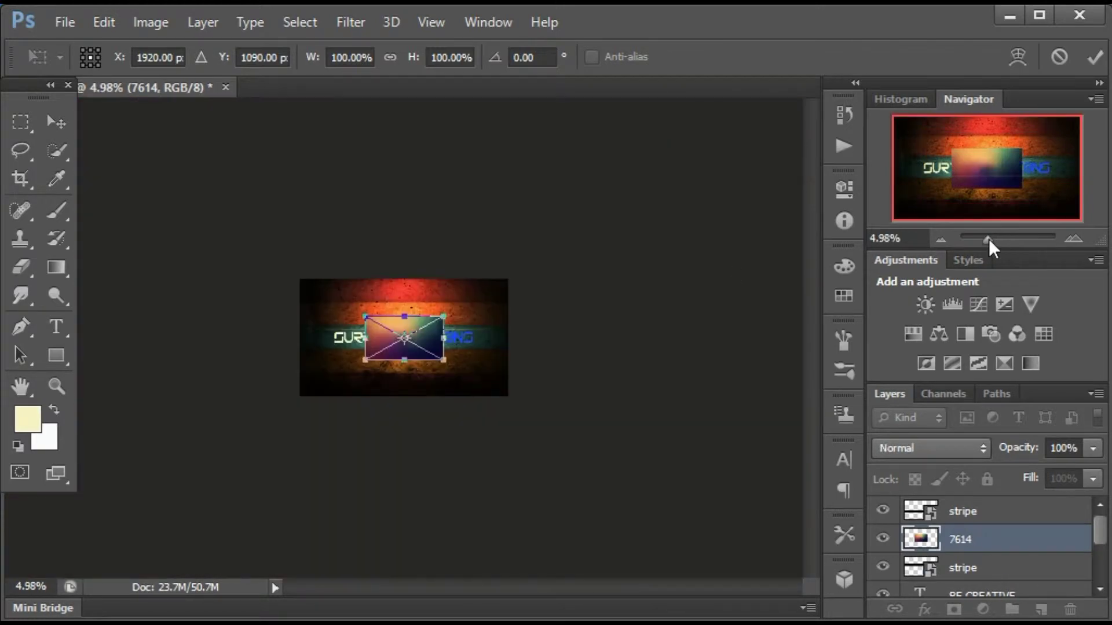
Scale image 7614 to fill the banner in Screen blend mode and commit
drag(988, 239, 994, 240)
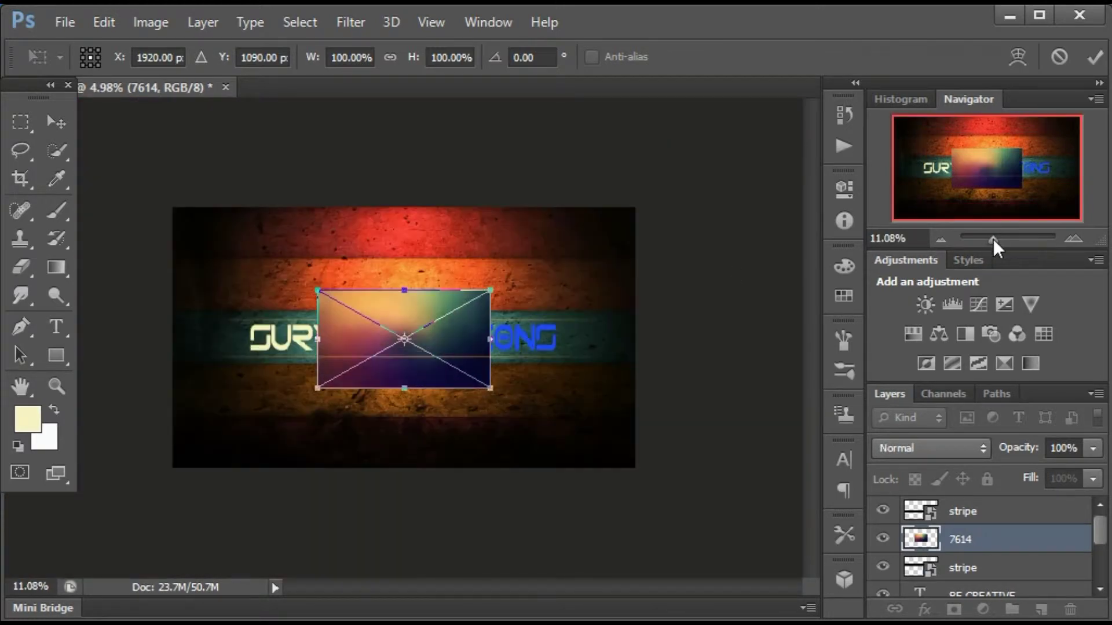
drag(504, 396, 683, 490)
drag(302, 282, 134, 187)
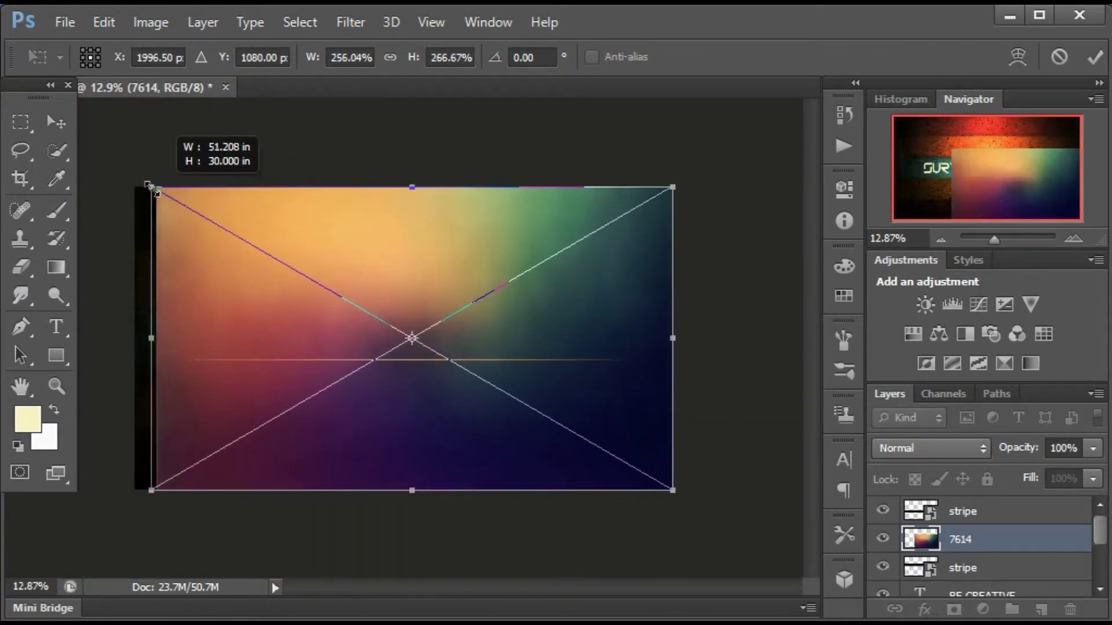
click(968, 451)
click(962, 186)
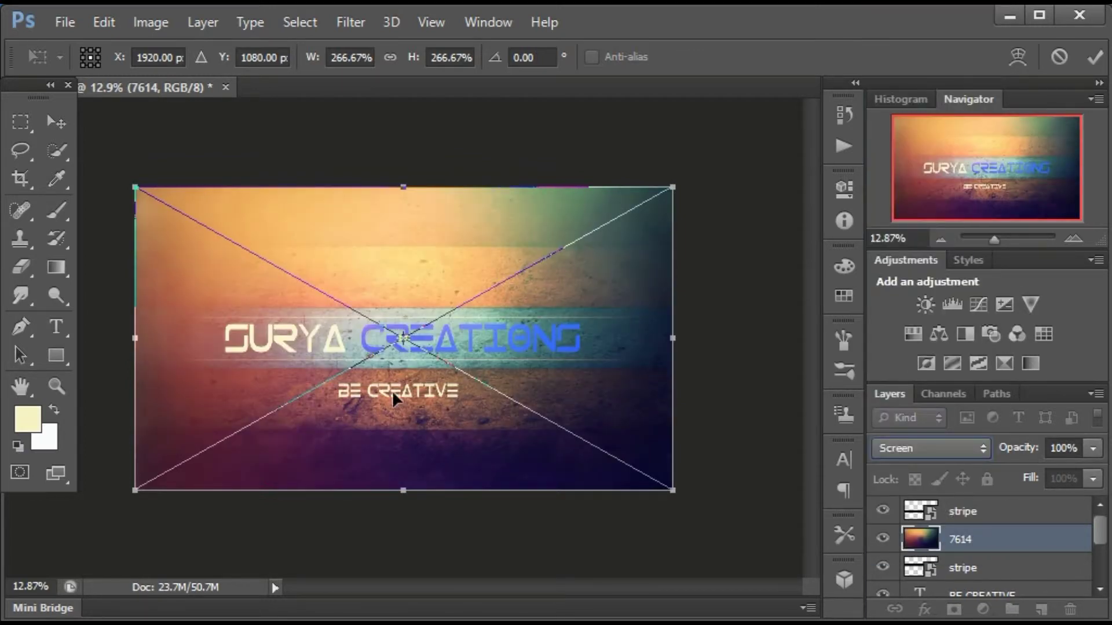
click(1094, 57)
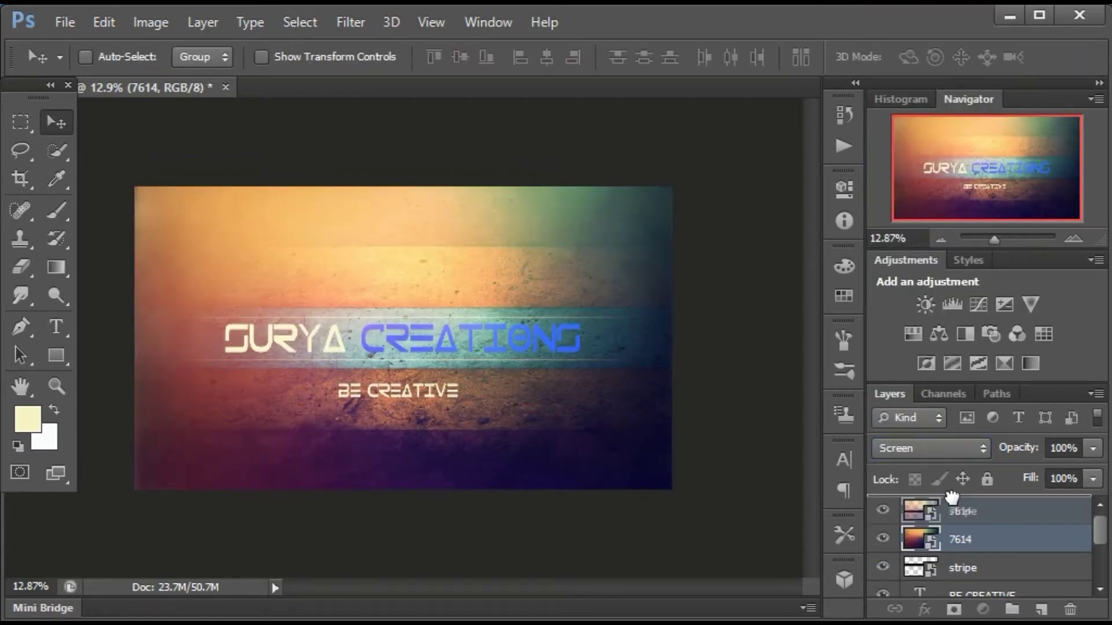
Move layer 7614 to the top and lower its opacity to 10%
drag(980, 539, 967, 501)
click(1092, 449)
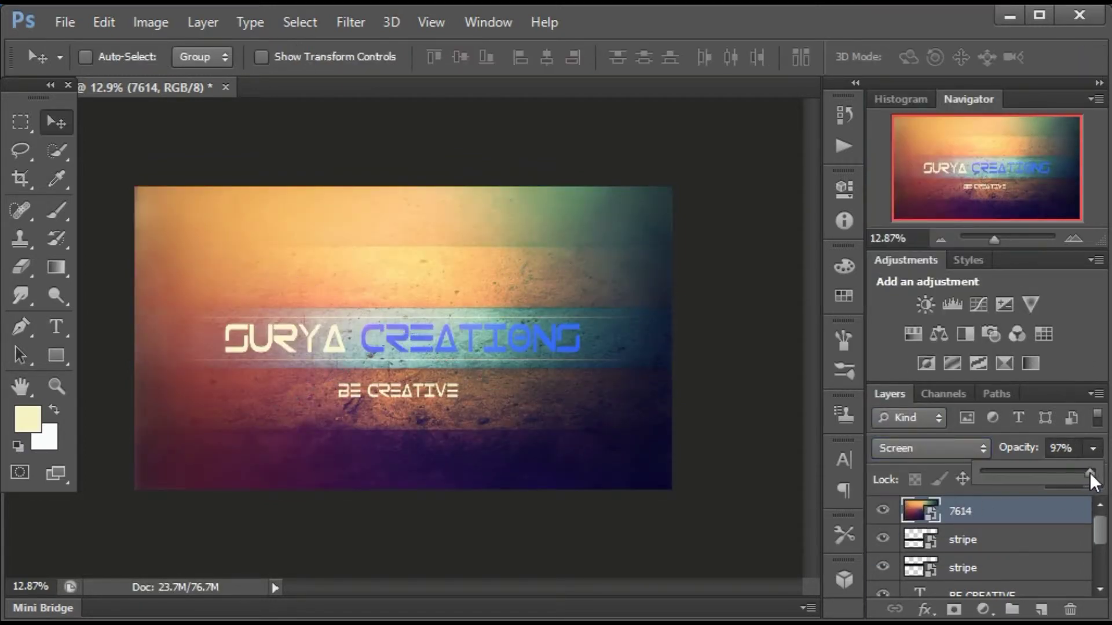
drag(968, 471, 992, 473)
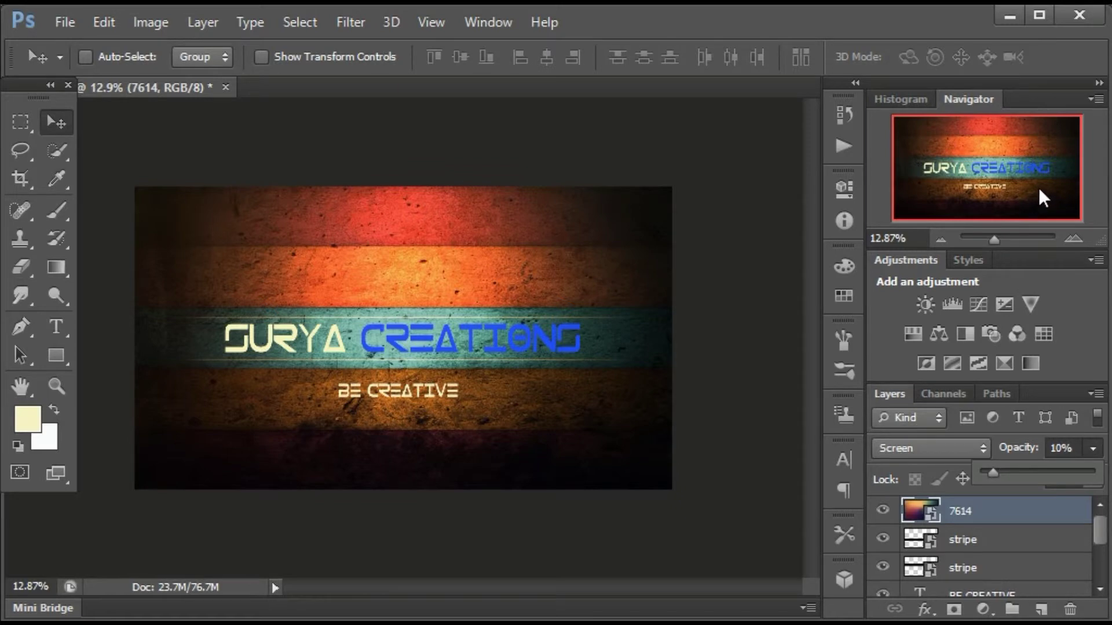
click(608, 403)
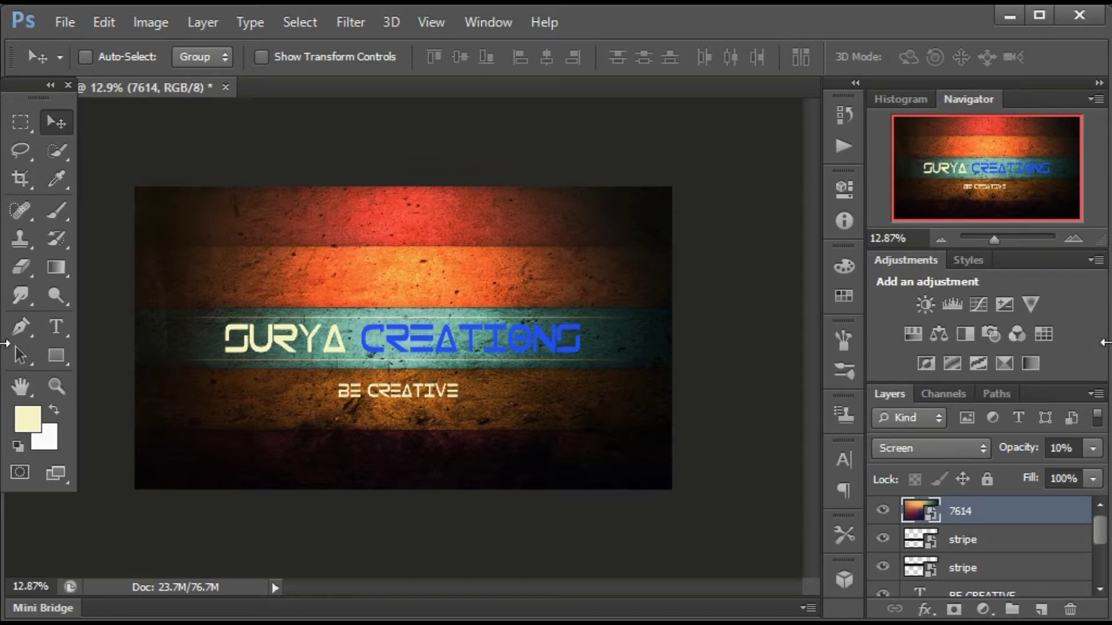
Place the Diwali2010-RSI_19_1 lens-flare image from the funny video clips folder
click(61, 23)
click(75, 375)
key(BackSpace)
double_click(298, 124)
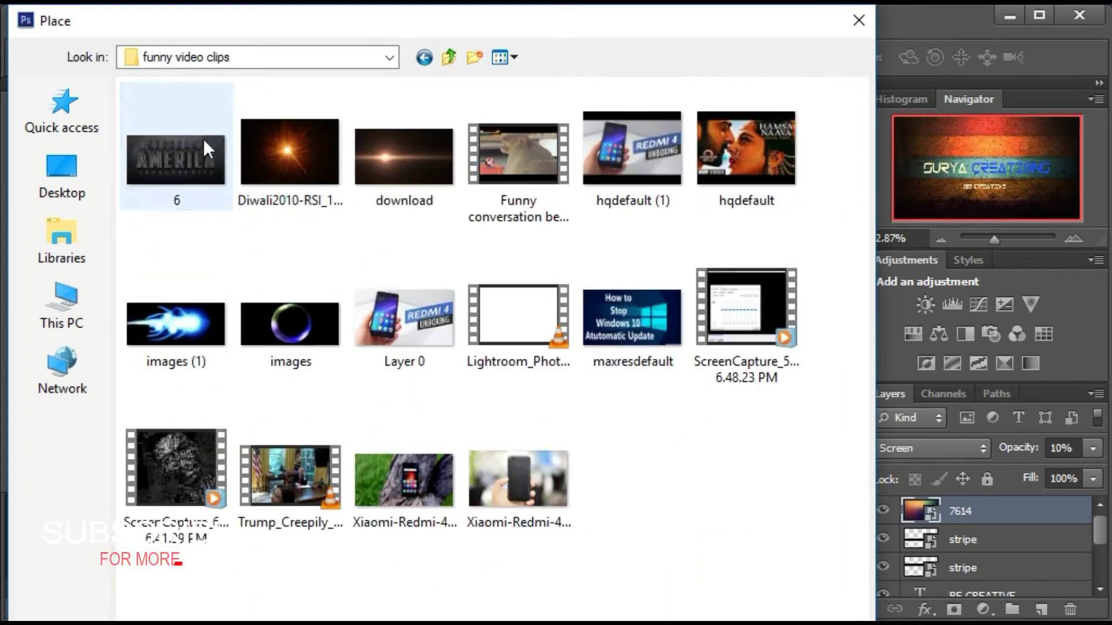
click(287, 165)
key(Return)
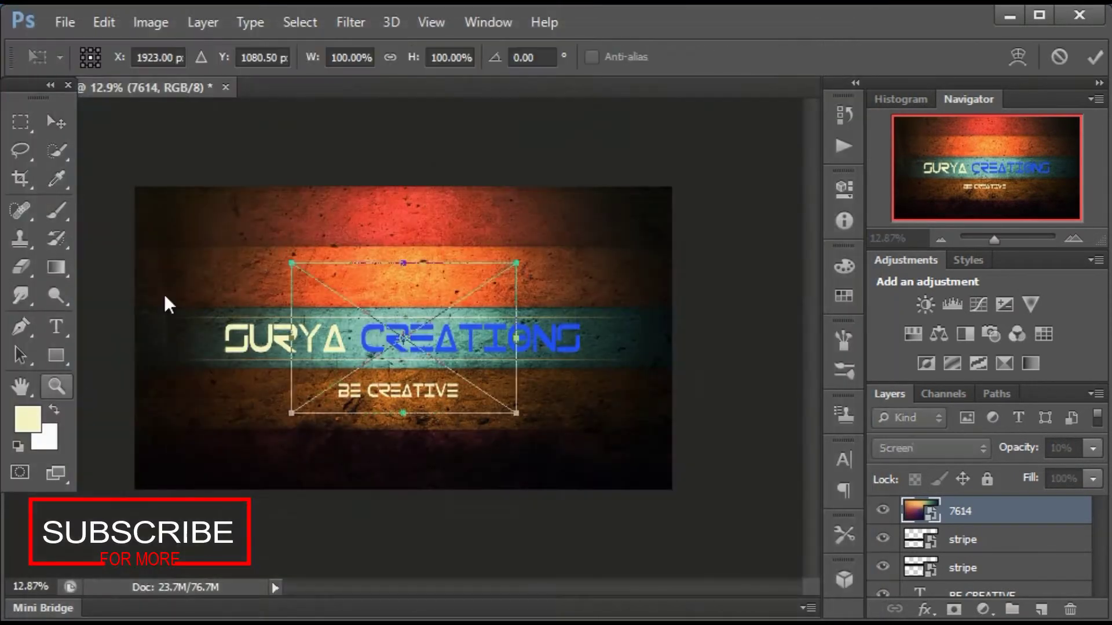
Set the flare to Screen mode, move it over the S of SURYA, and commit
click(914, 454)
click(907, 195)
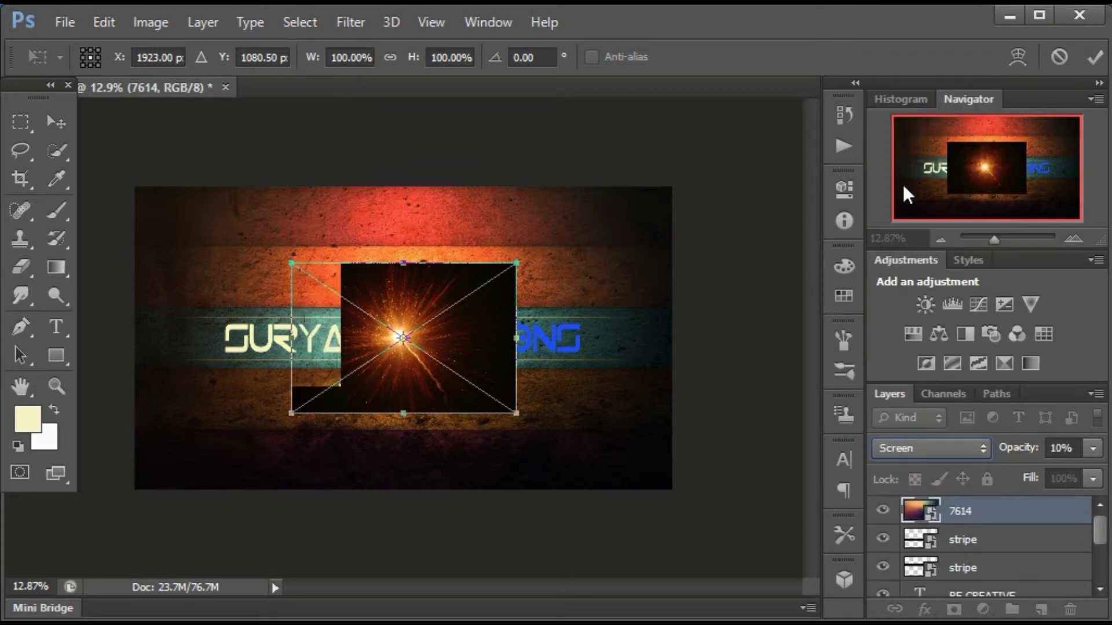
click(369, 23)
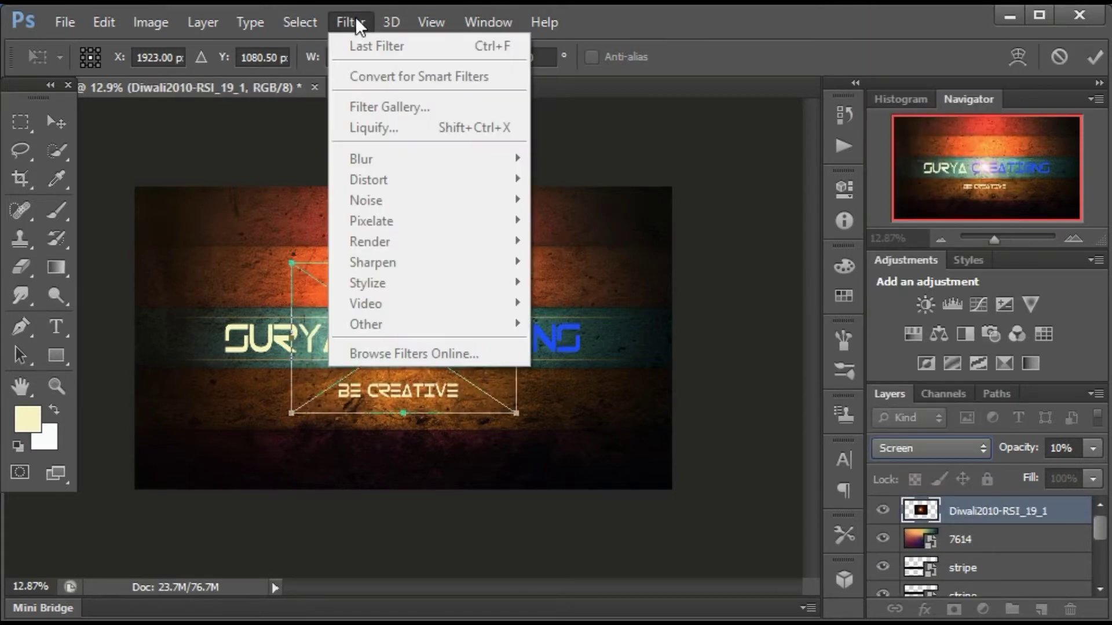
click(438, 324)
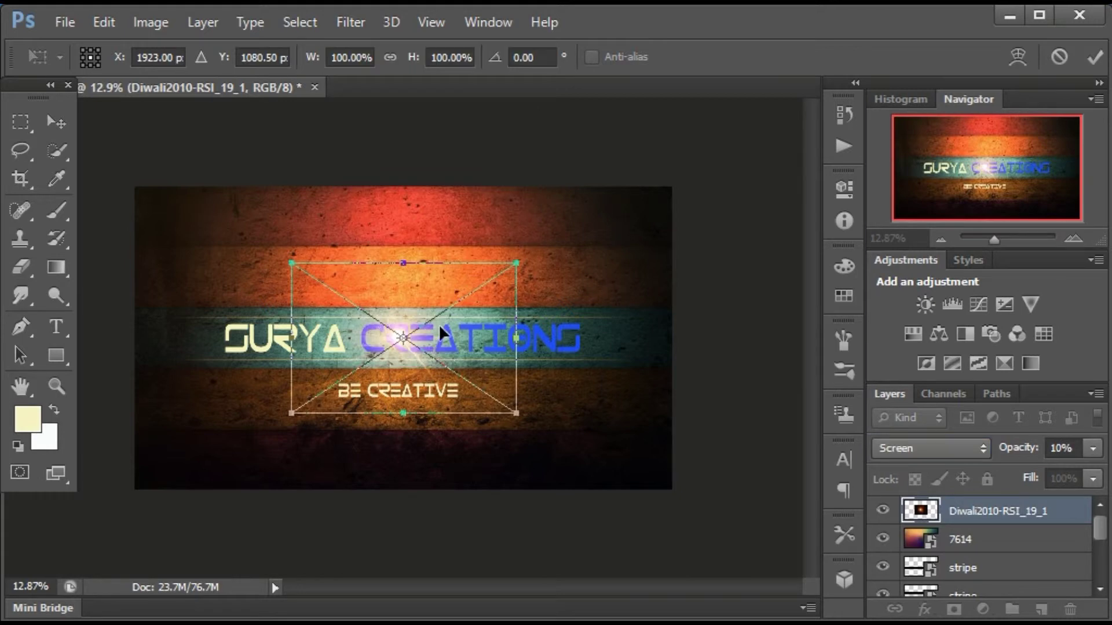
drag(438, 324, 277, 335)
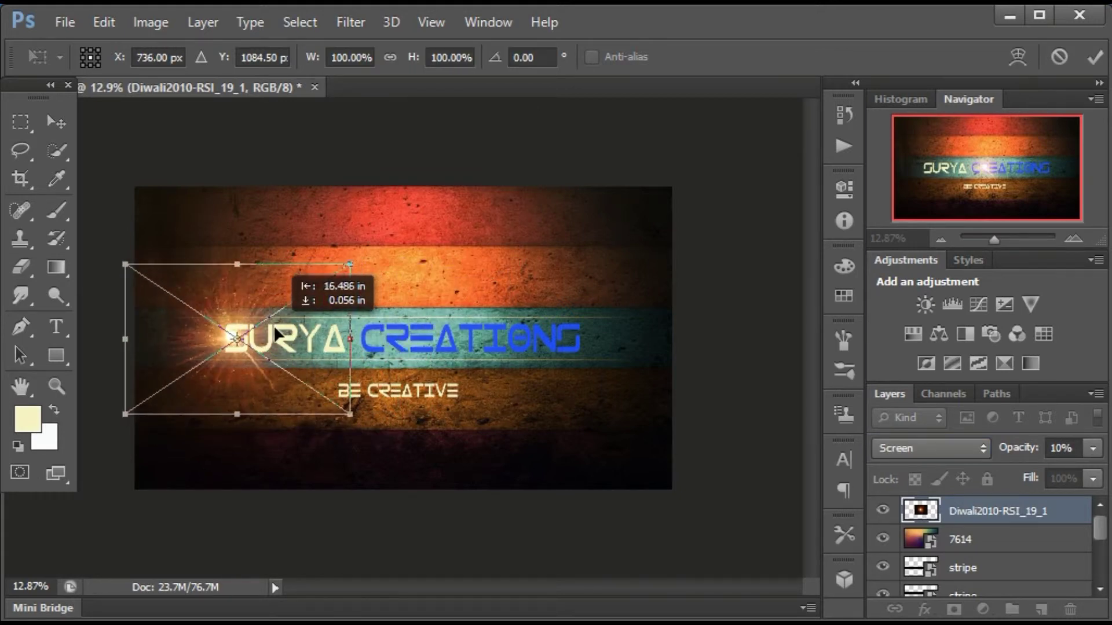
click(1094, 57)
click(350, 23)
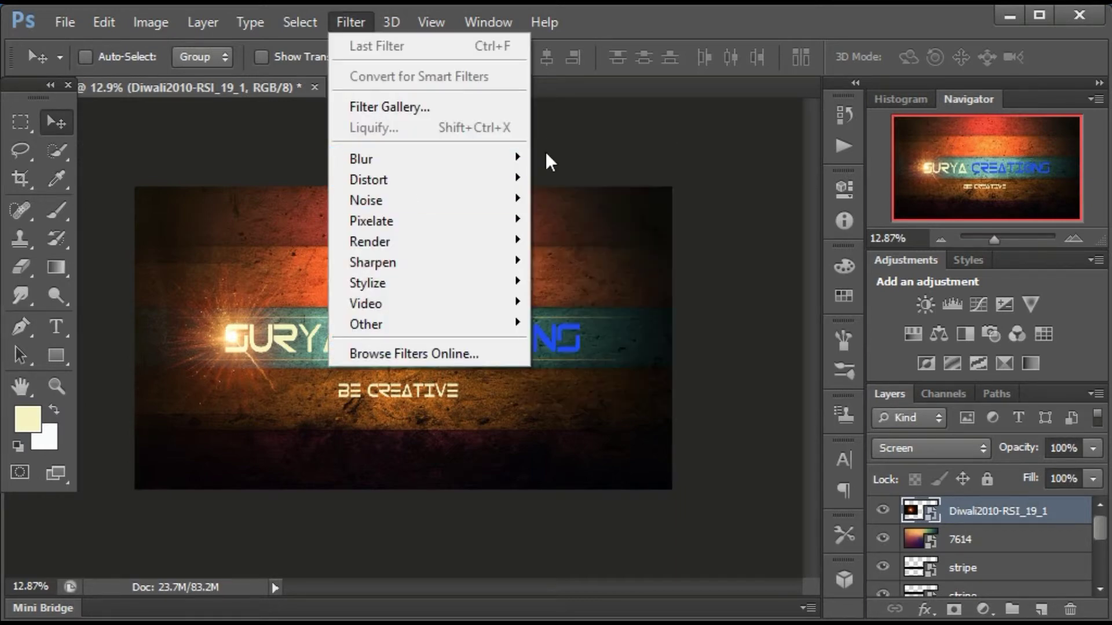
mouse_move(373, 158)
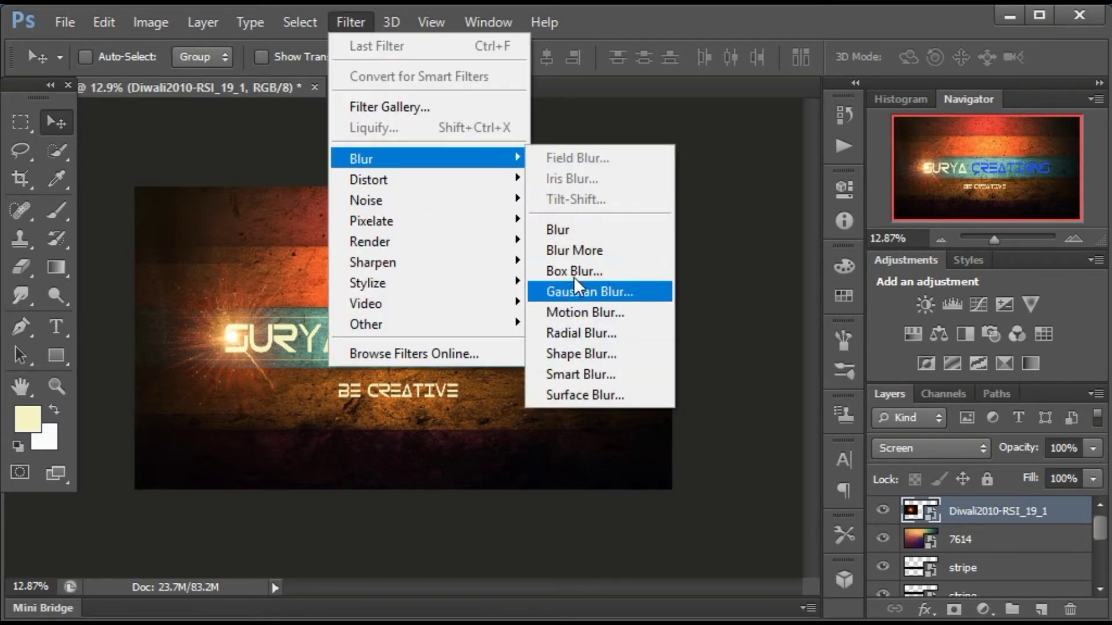
Blur the lens-flare layer with a 46.9-pixel Gaussian Blur and nudge the glow toward the S
click(576, 290)
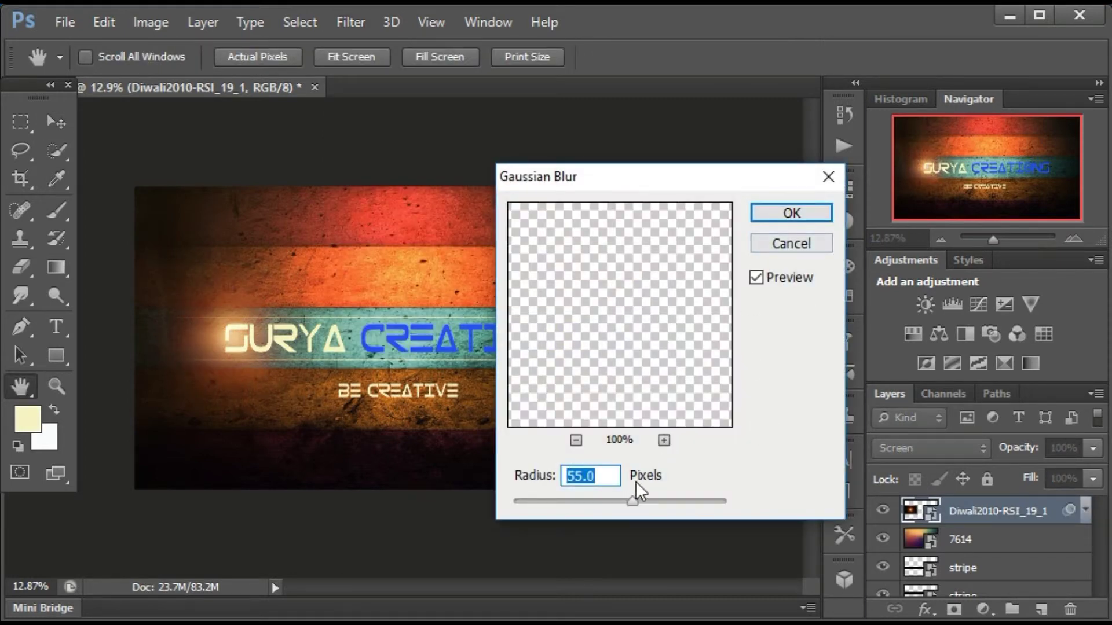
drag(632, 502, 627, 503)
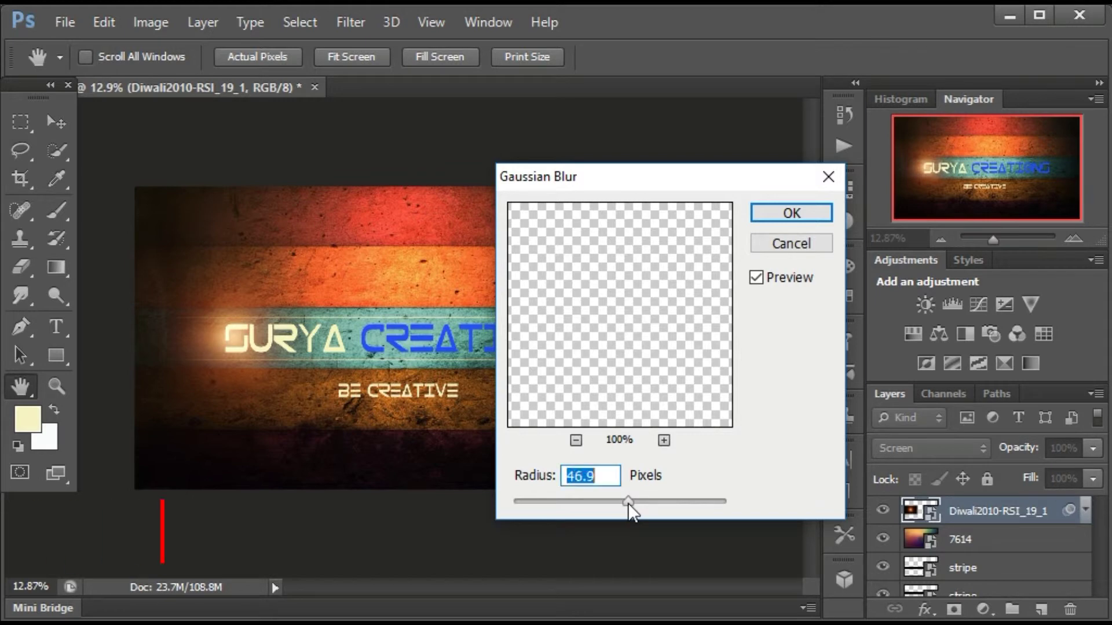
click(765, 212)
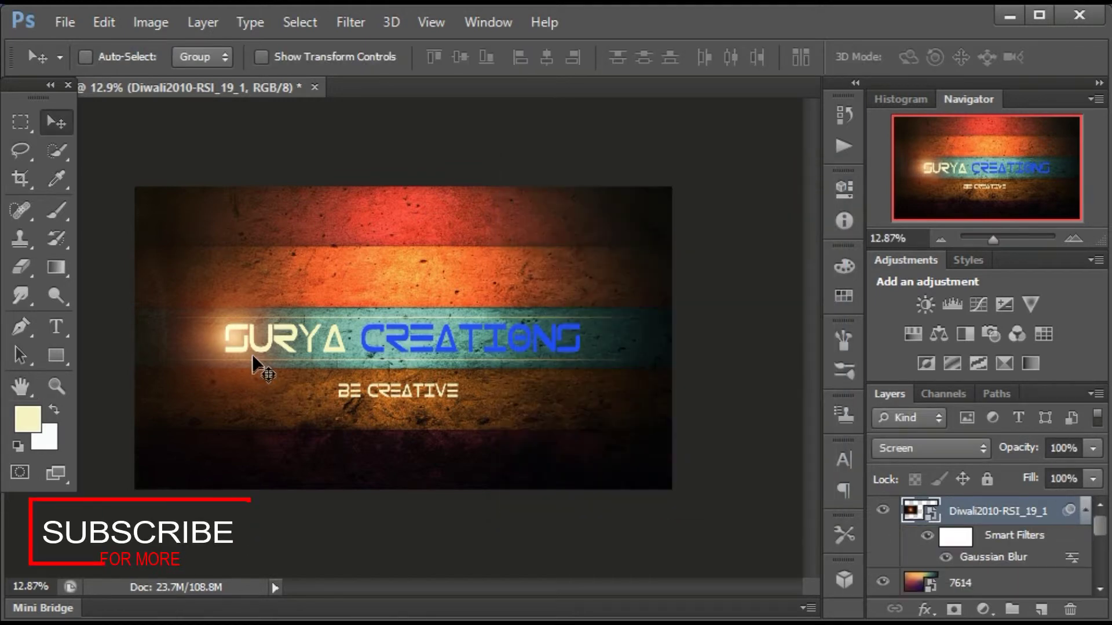
drag(238, 339, 238, 345)
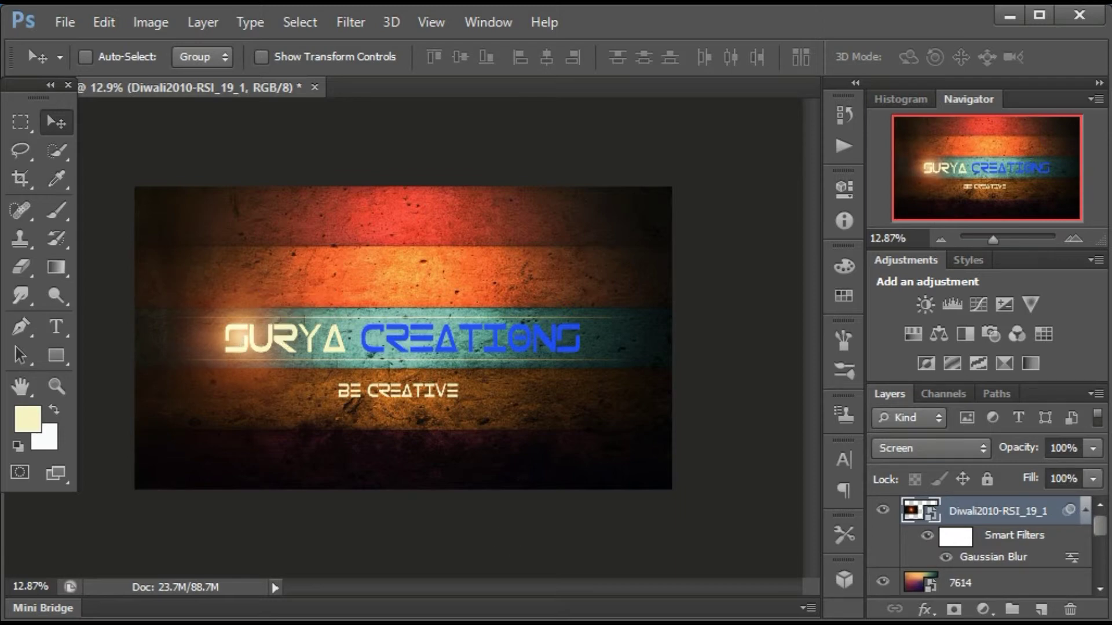
Position the blurred flare glow behind the S of SURYA, checking it zoomed in, then zoom out
click(1000, 238)
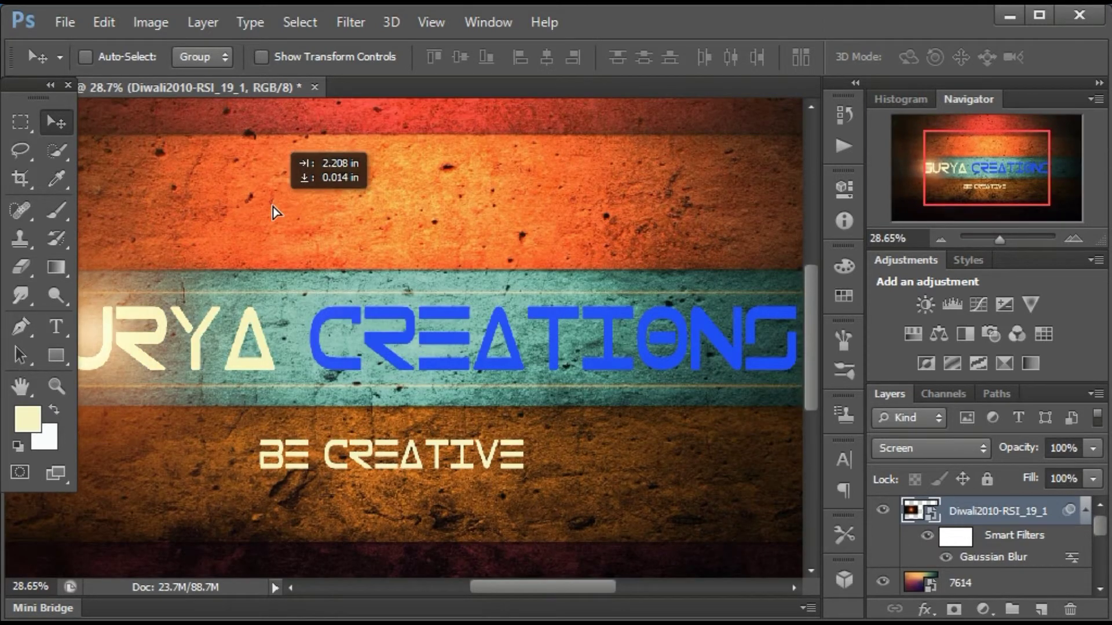
drag(246, 207, 275, 217)
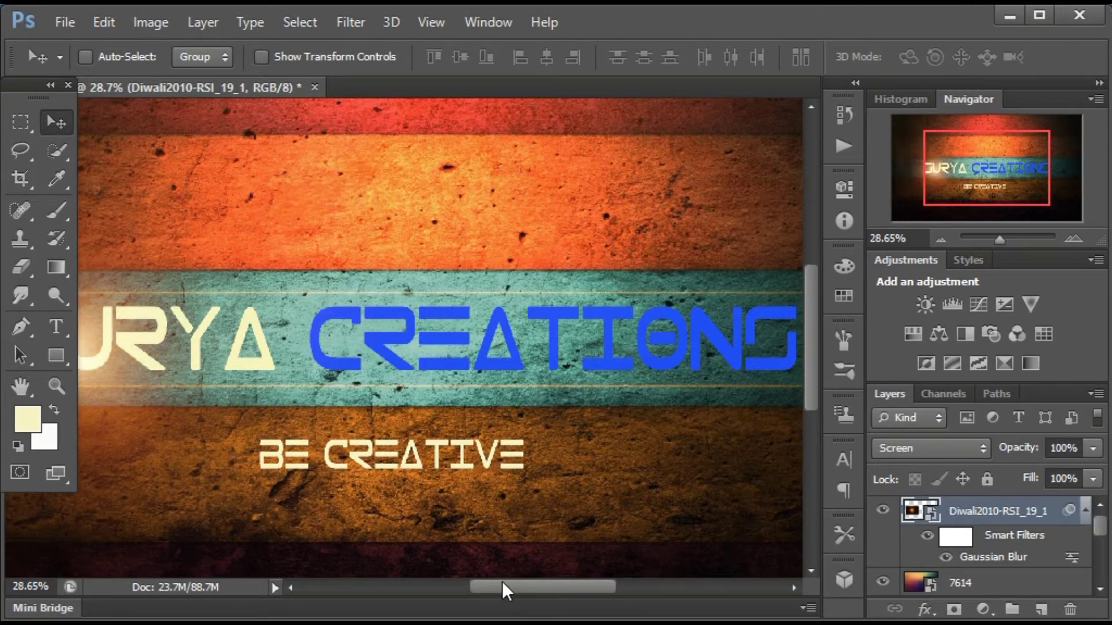
drag(502, 582, 469, 582)
drag(242, 340, 202, 343)
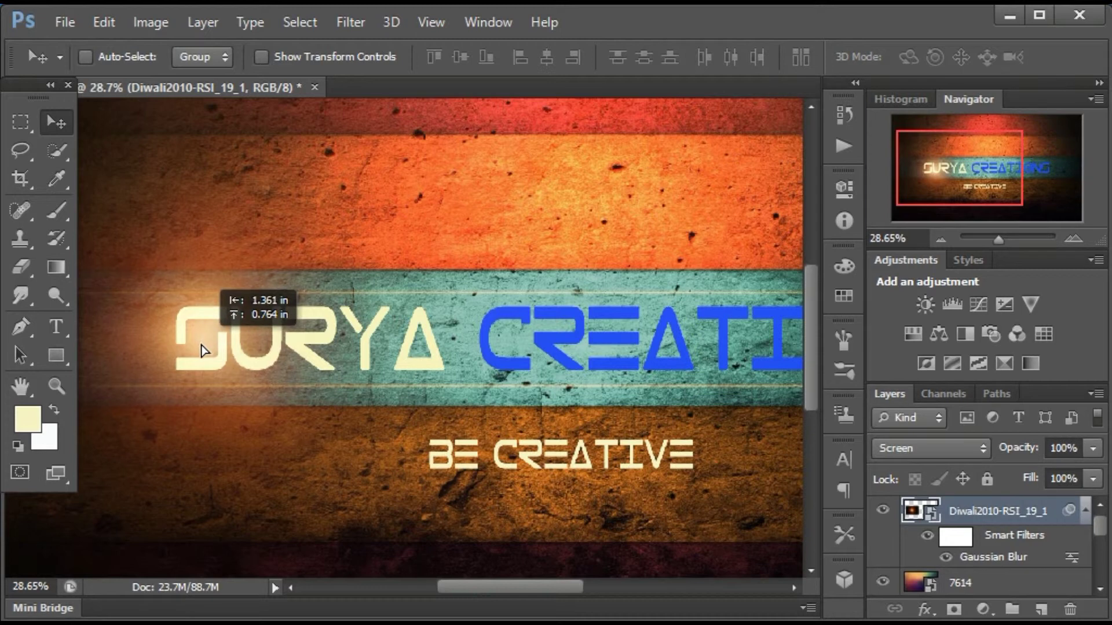
drag(202, 347, 209, 339)
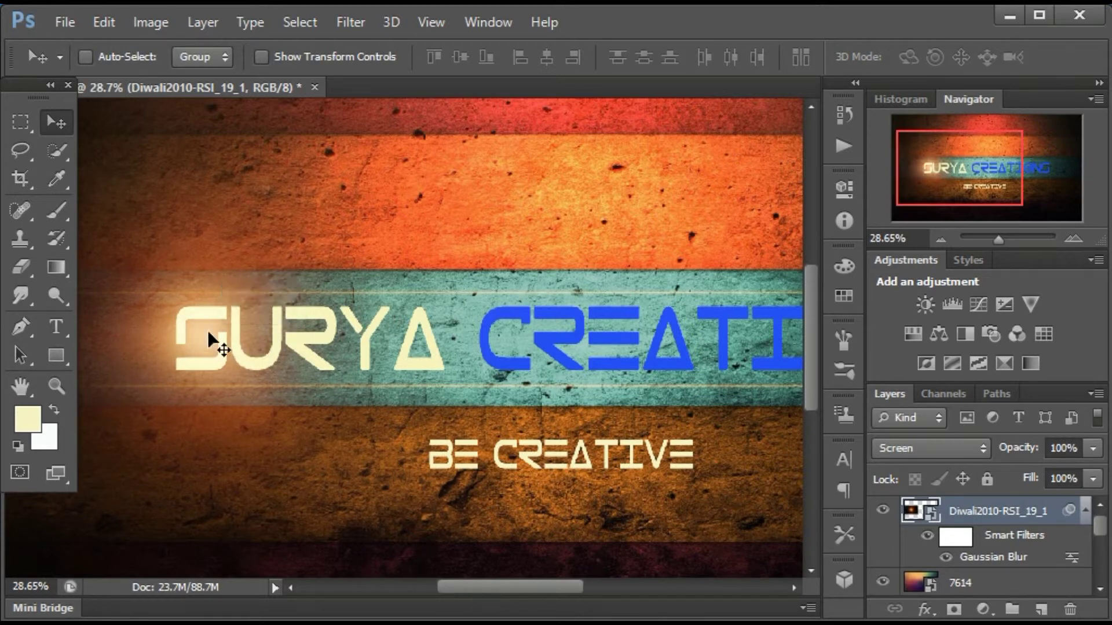
click(1009, 234)
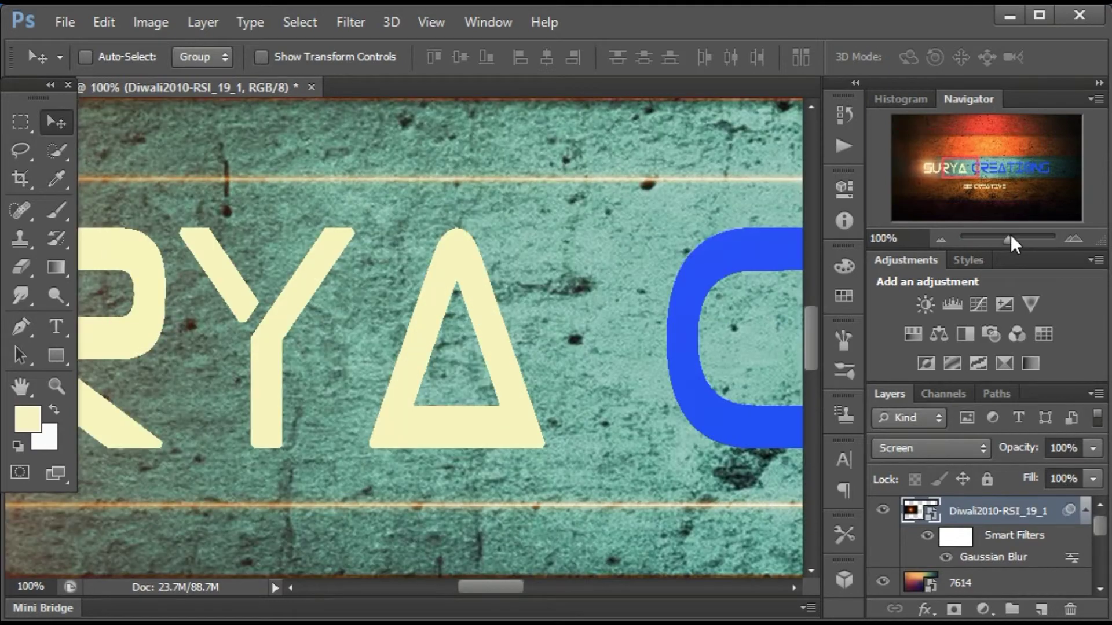
mouse_move(1003, 236)
mouse_down()
mouse_move(980, 238)
mouse_move(993, 238)
mouse_up()
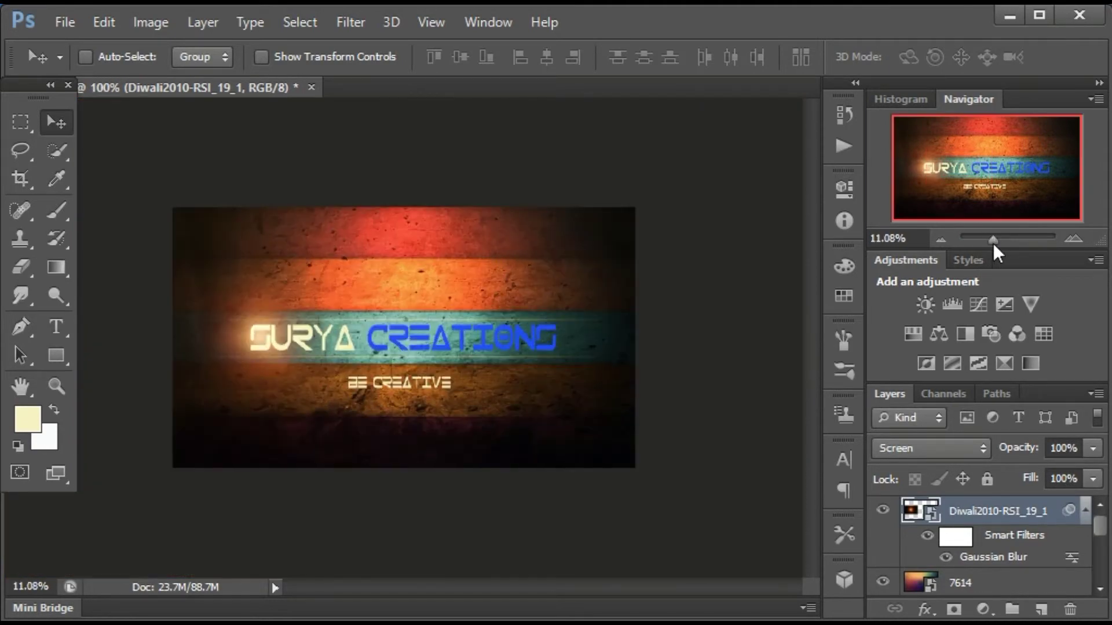
Place the Diwali2010-RSI_19_1 lens-flare image again and set its blend mode to Screen
click(65, 22)
click(144, 374)
double_click(293, 174)
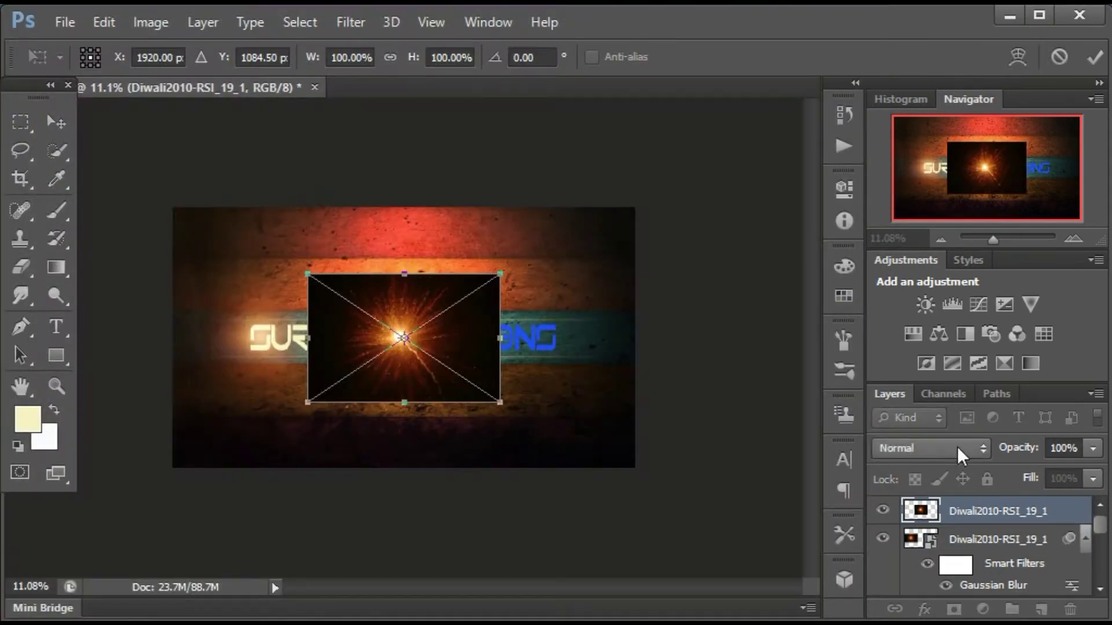
click(962, 448)
click(955, 183)
Gaussian-blur the new flare layer and slide it right across CREATIONS
click(348, 22)
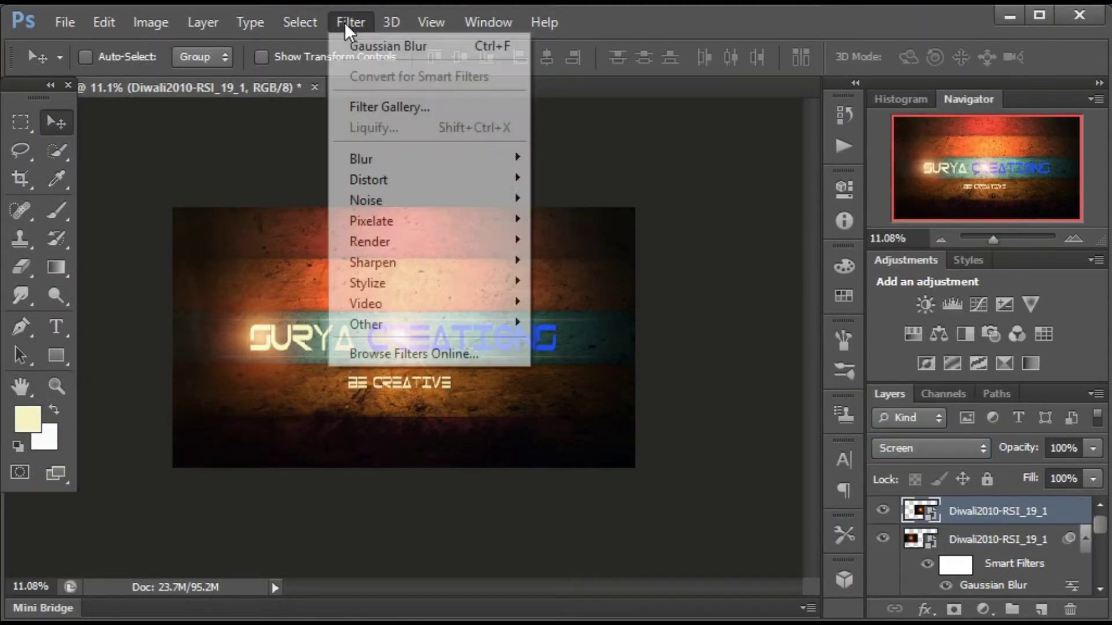
click(579, 287)
click(785, 218)
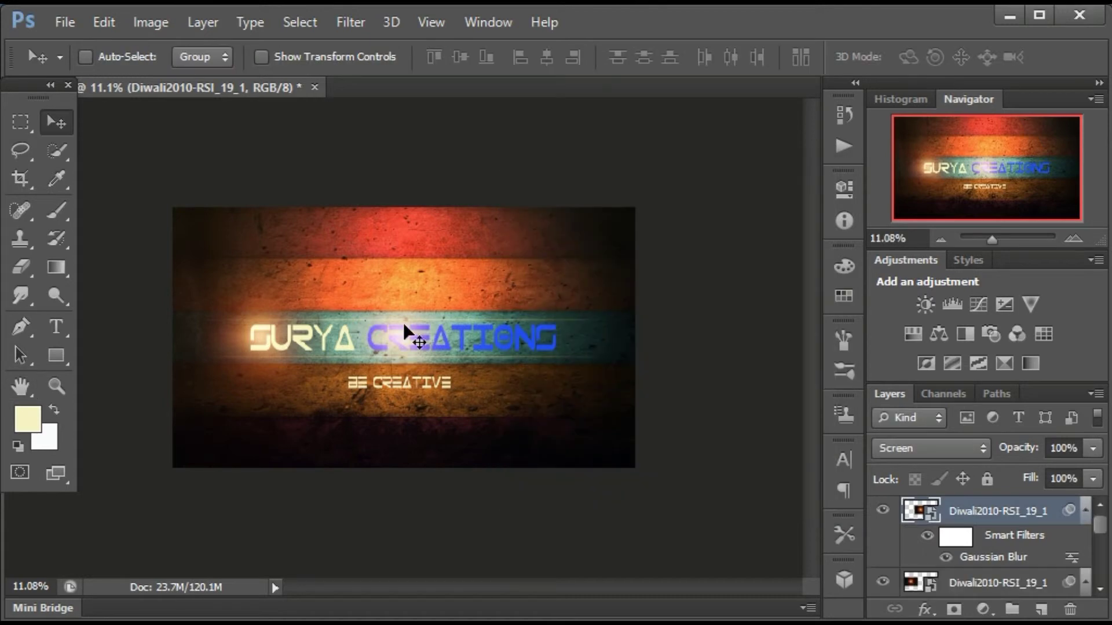
mouse_move(404, 326)
mouse_down()
mouse_move(439, 342)
mouse_move(506, 309)
mouse_up()
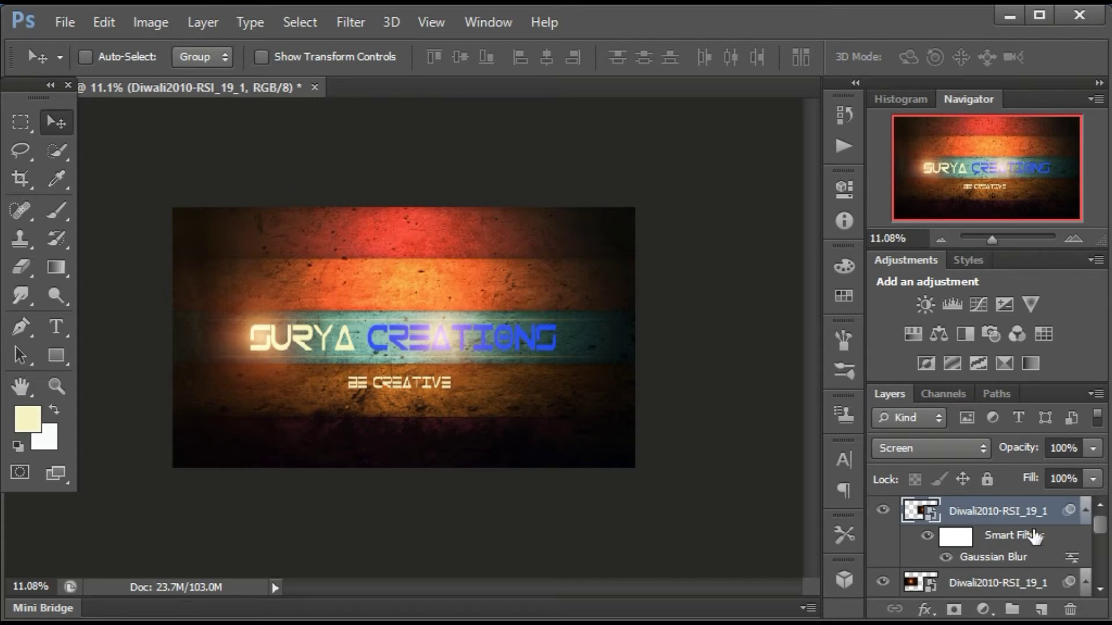
Set the SURYA CREATIONS text layer's blend mode to Vivid Light
drag(1102, 527, 1101, 543)
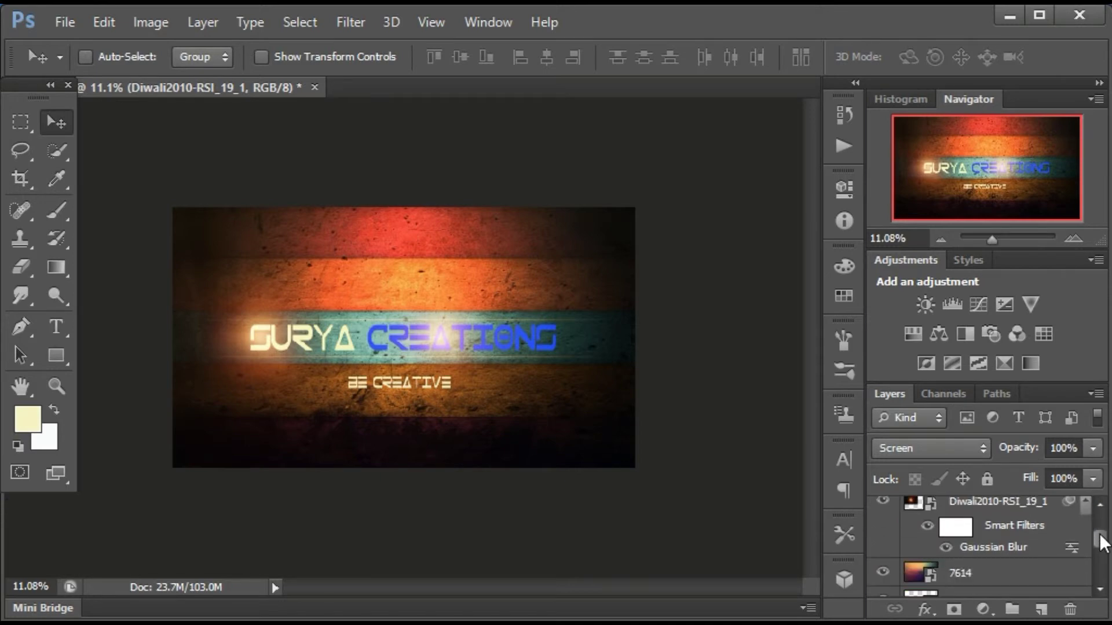
scroll(1102, 542, down, 2)
scroll(1103, 540, up, 3)
drag(1102, 529, 1103, 554)
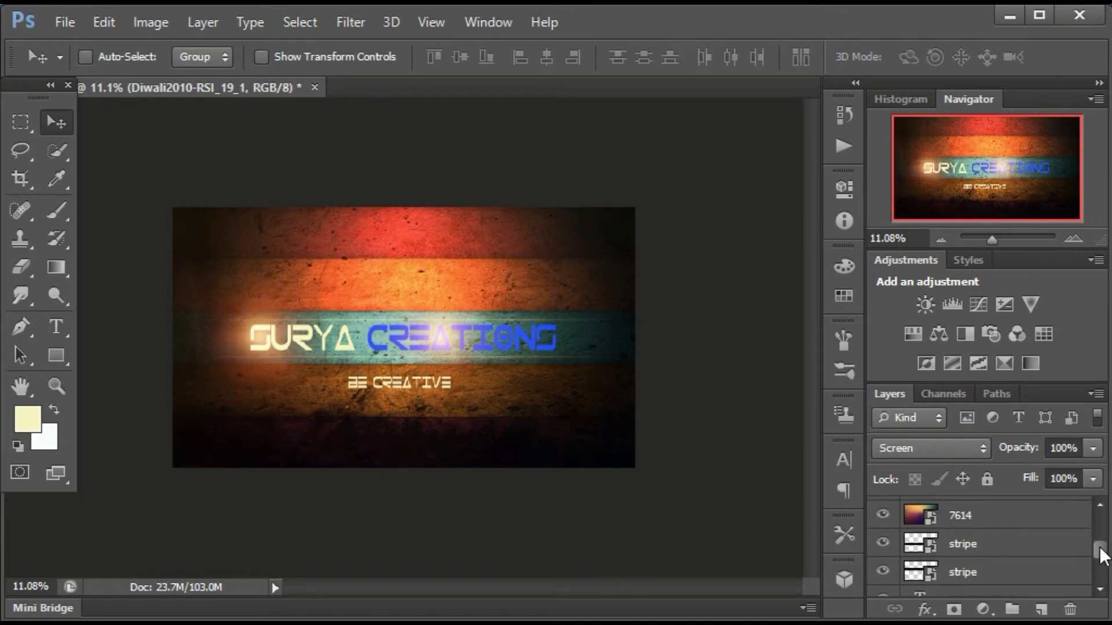
scroll(945, 544, down, 2)
click(926, 525)
click(929, 447)
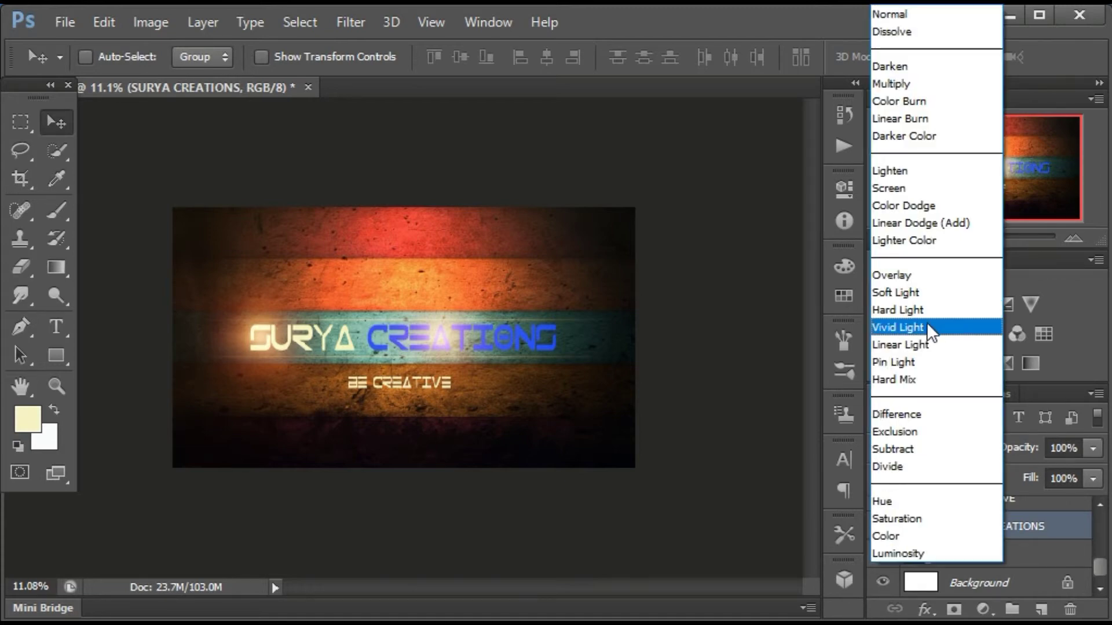
click(928, 327)
click(930, 448)
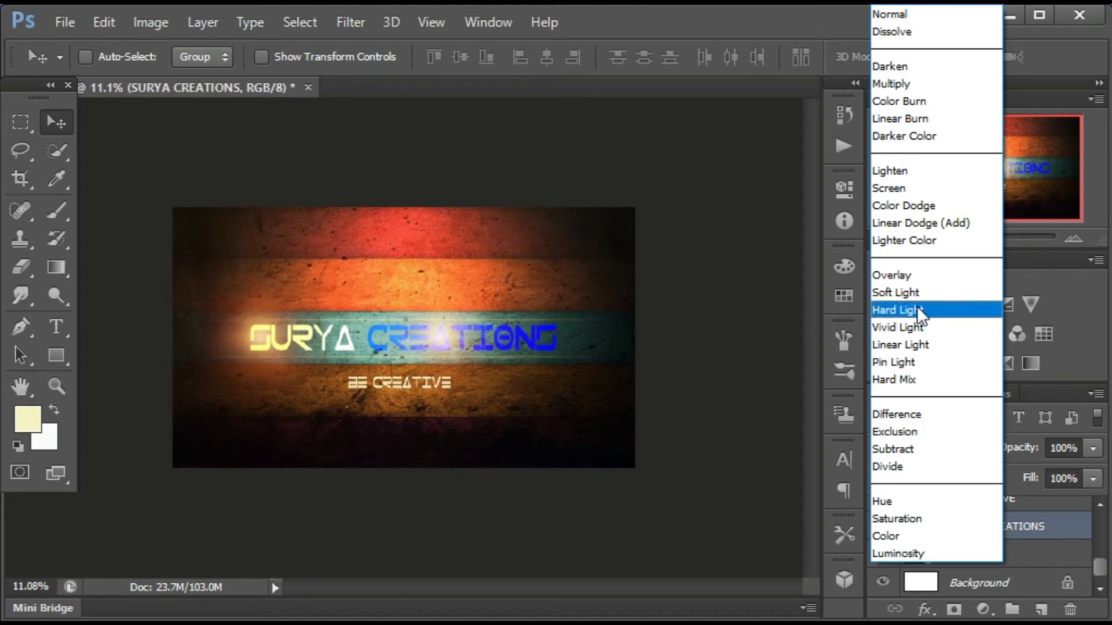
click(915, 324)
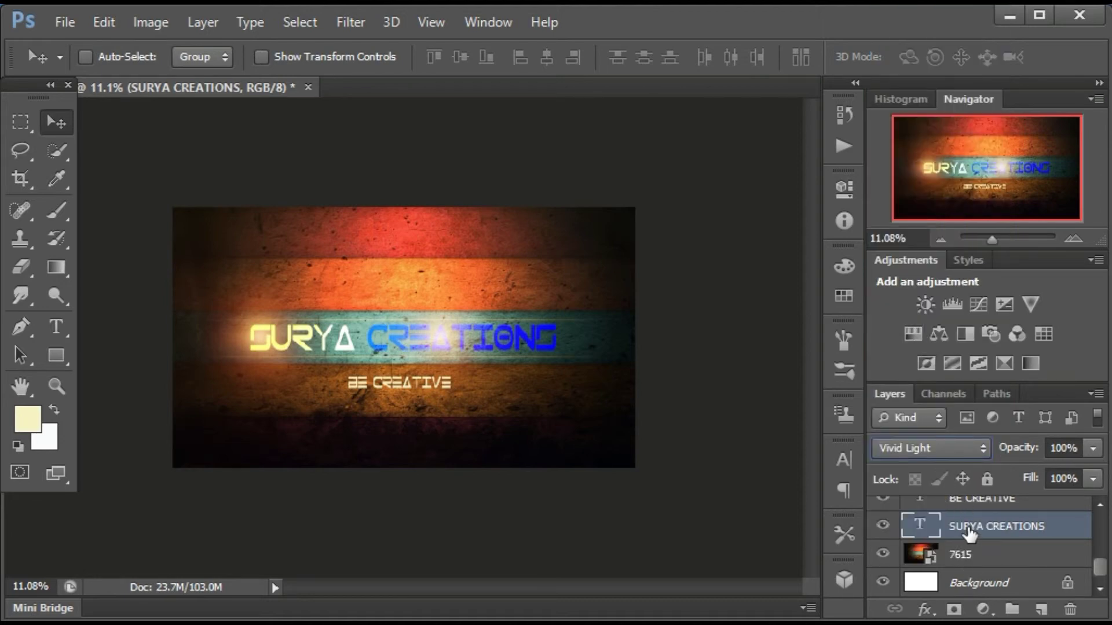
Set the BE CREATIVE text layer to Vivid Light, turning it yellow
click(962, 499)
click(942, 449)
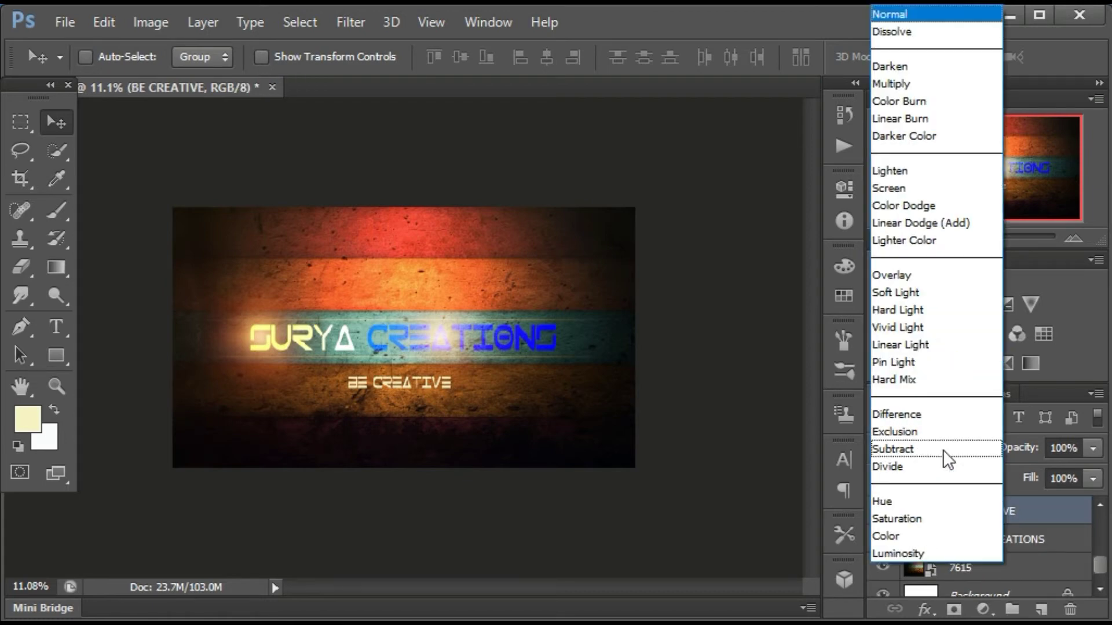
click(913, 323)
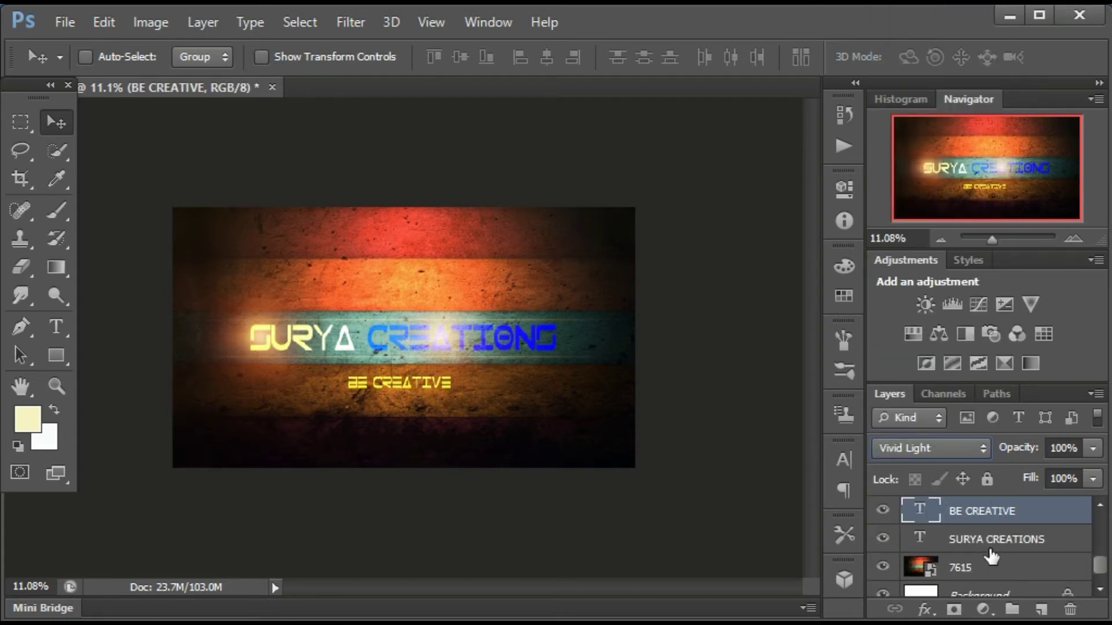
scroll(992, 555, up, 3)
scroll(991, 556, up, 2)
scroll(991, 556, up, 1)
scroll(991, 556, up, 1)
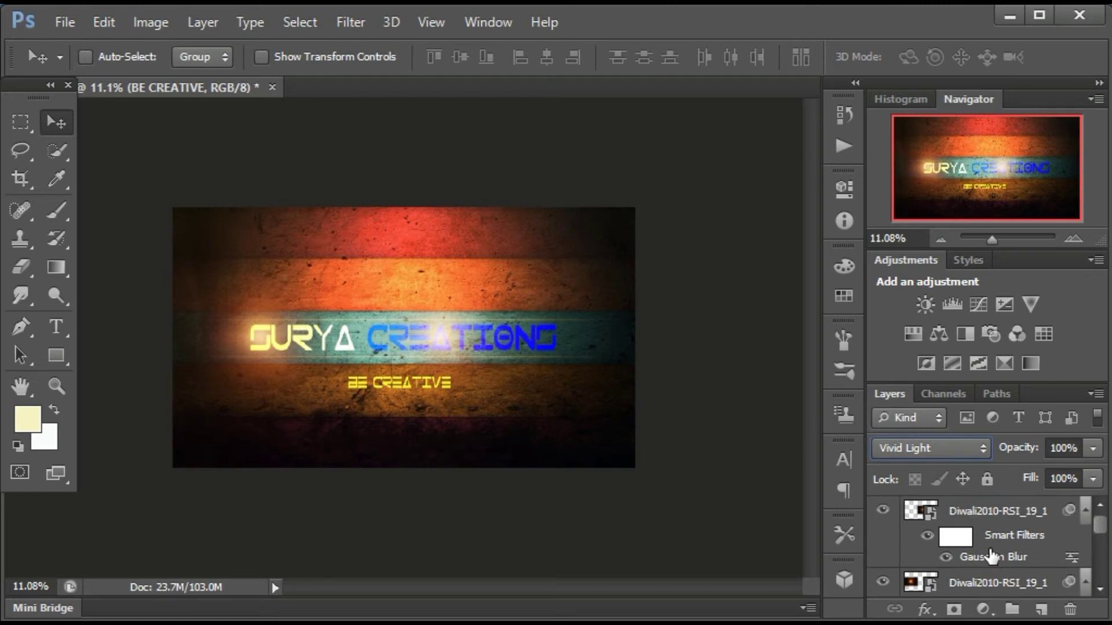
scroll(992, 556, down, 1)
scroll(991, 556, down, 3)
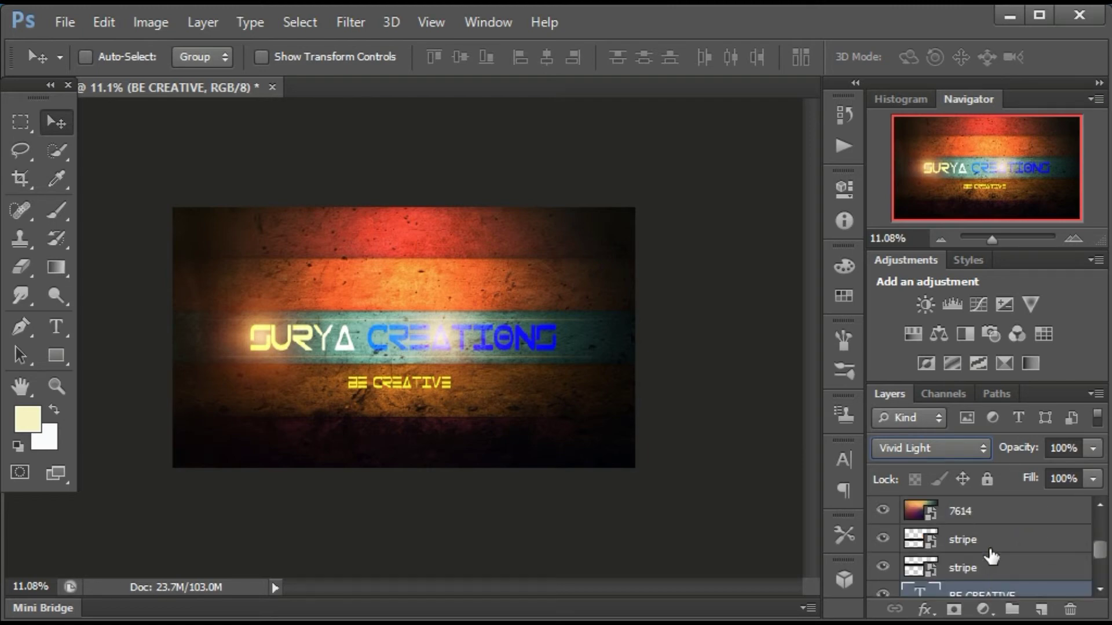
scroll(991, 556, up, 3)
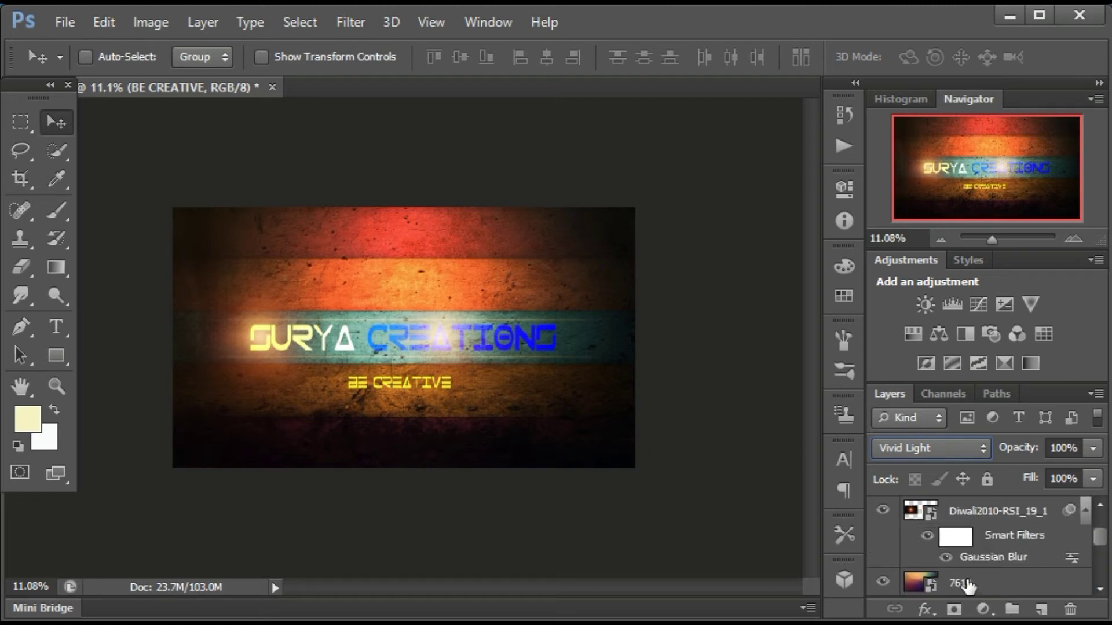
Move the 7614 colour layer to the top of the layer stack
drag(951, 483, 959, 514)
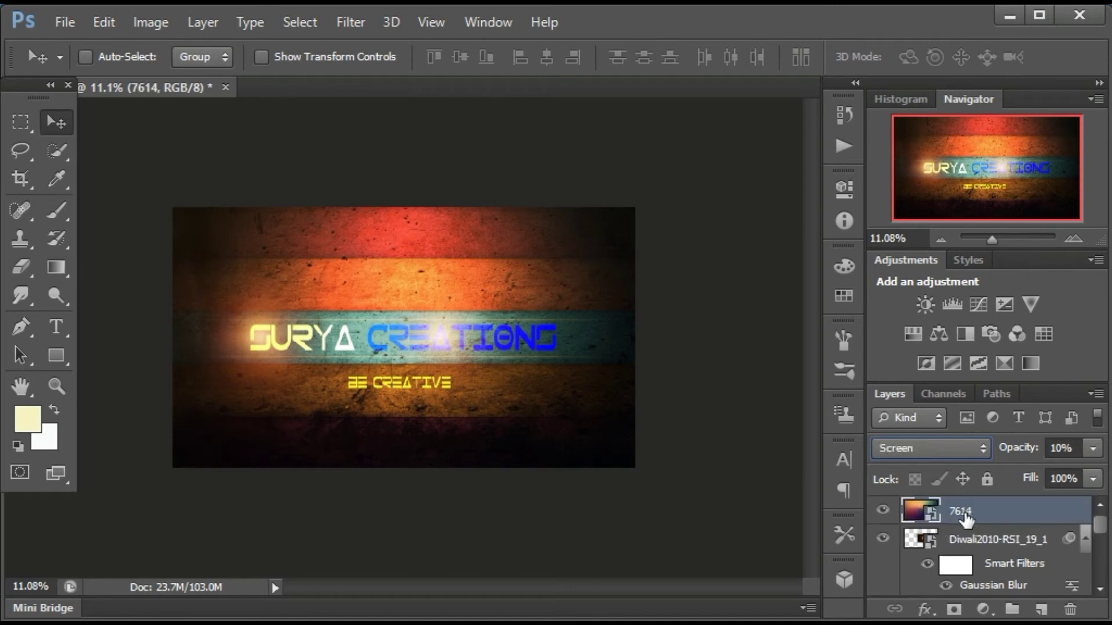
scroll(984, 550, down, 2)
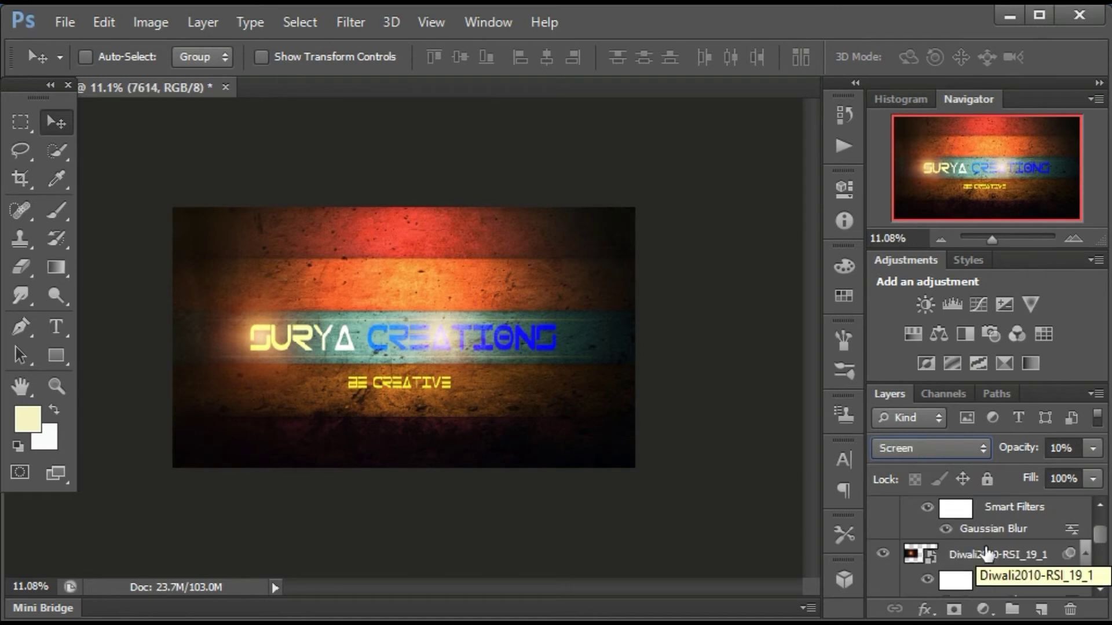
scroll(986, 556, down, 1)
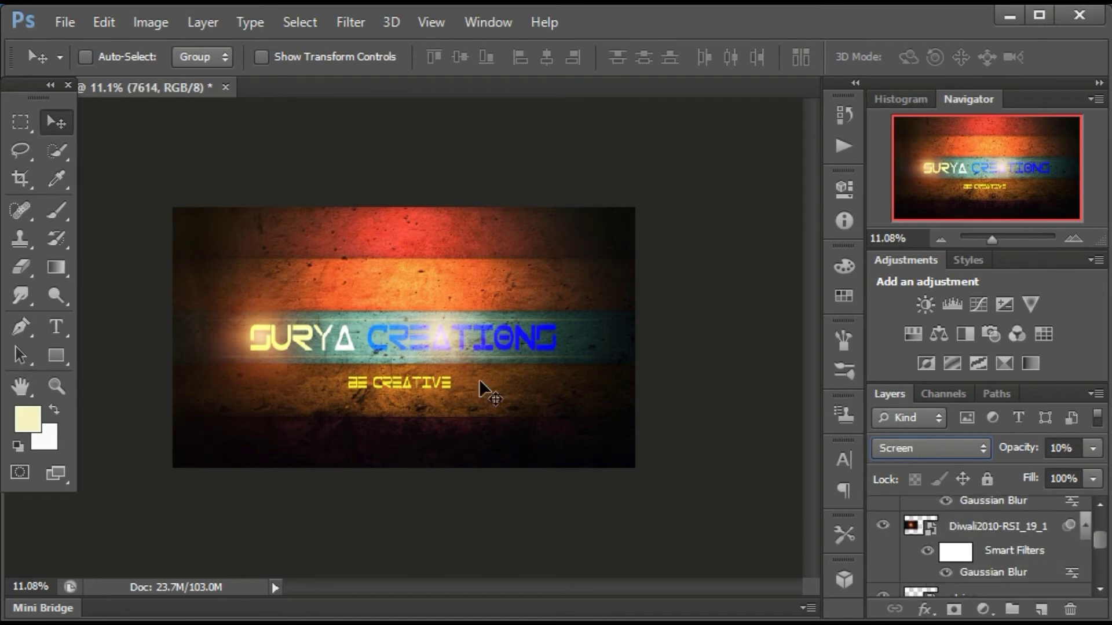
scroll(1006, 513, down, 3)
scroll(1006, 514, up, 2)
scroll(1006, 513, down, 1)
Toggle the top Diwali glow layer off and on to compare, then close the exported image preview
click(881, 511)
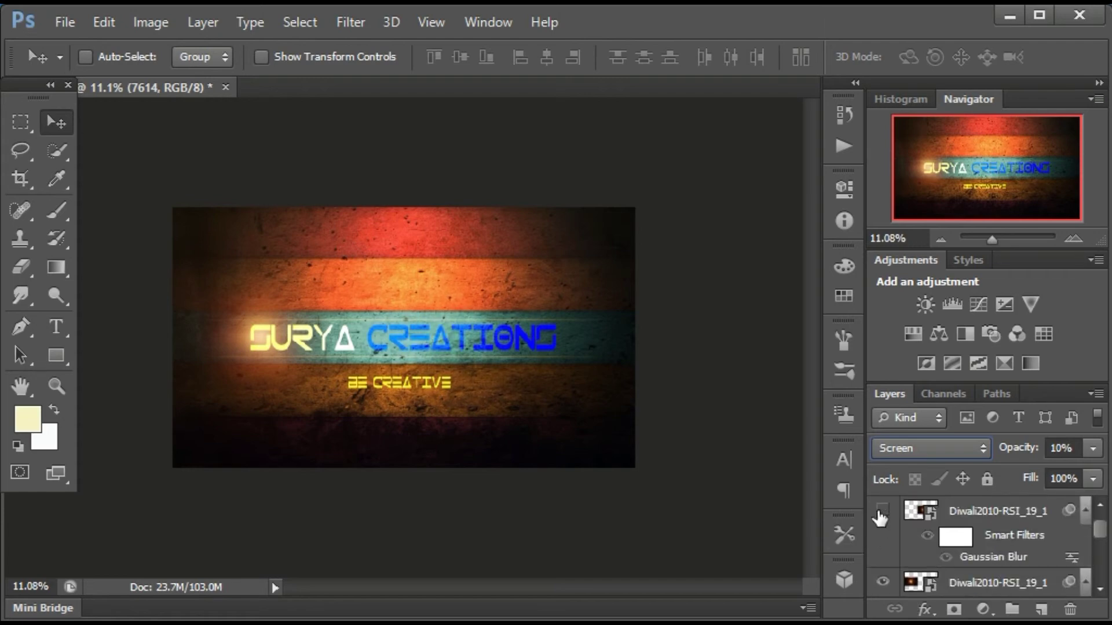
click(881, 511)
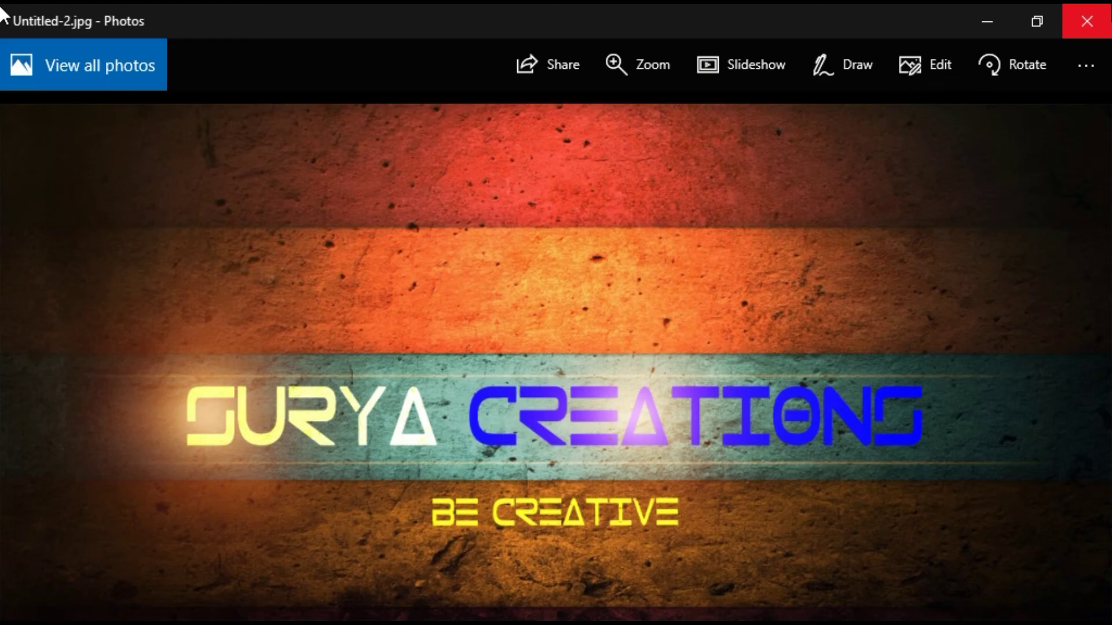
click(1077, 17)
click(1002, 240)
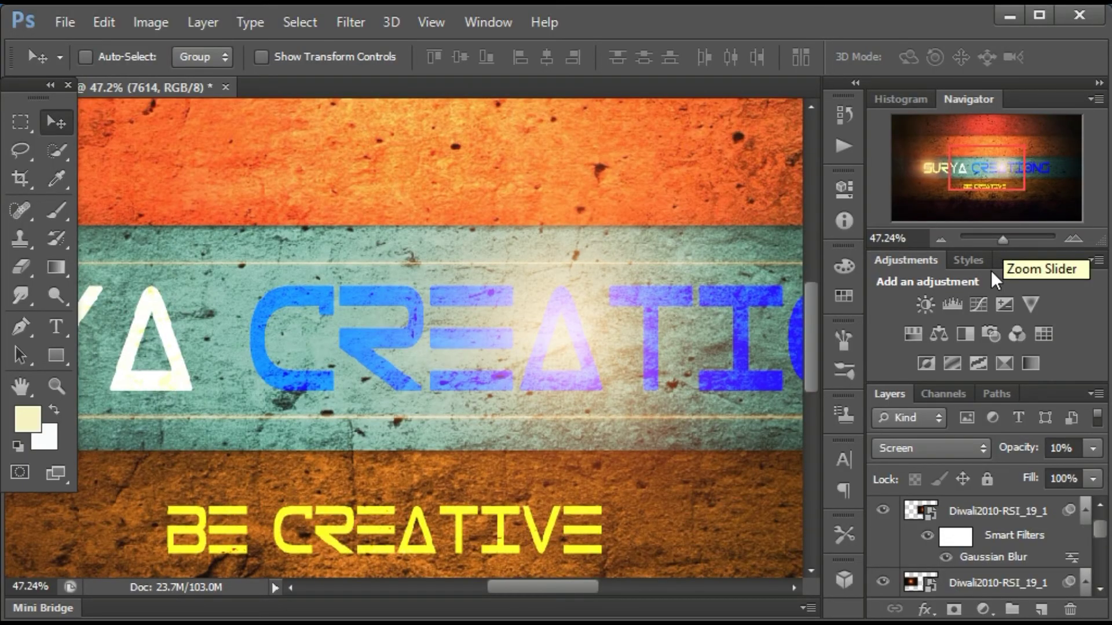
Change the SURYA CREATIONS layer from Vivid Light to Linear Light blending, then zoom out
scroll(1010, 530, down, 2)
scroll(1010, 530, down, 3)
scroll(1010, 530, down, 1)
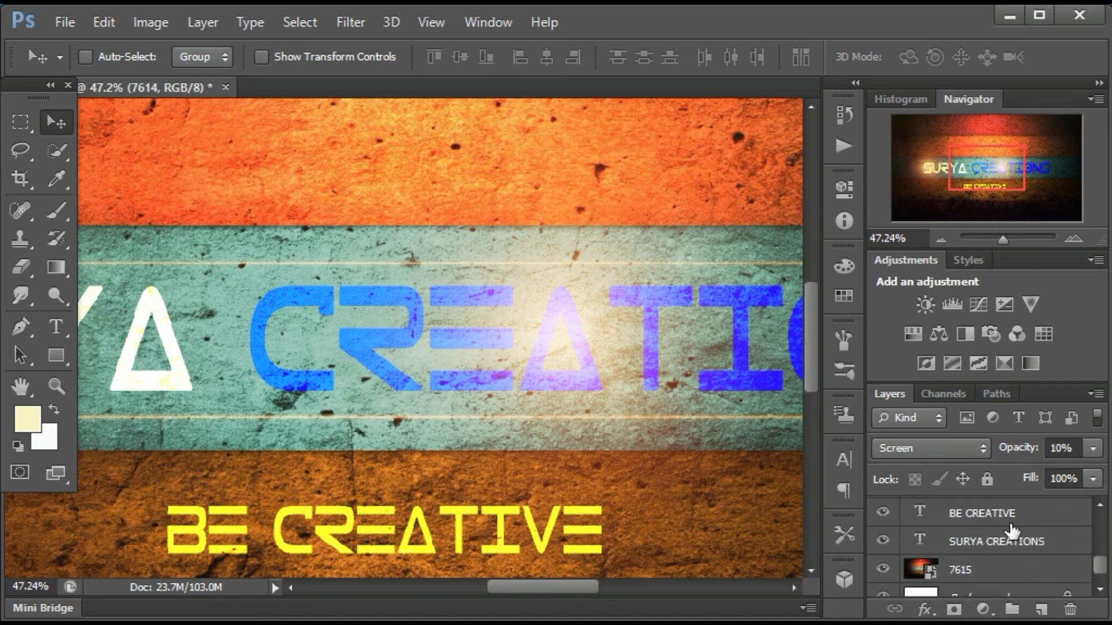
click(1011, 524)
click(1008, 545)
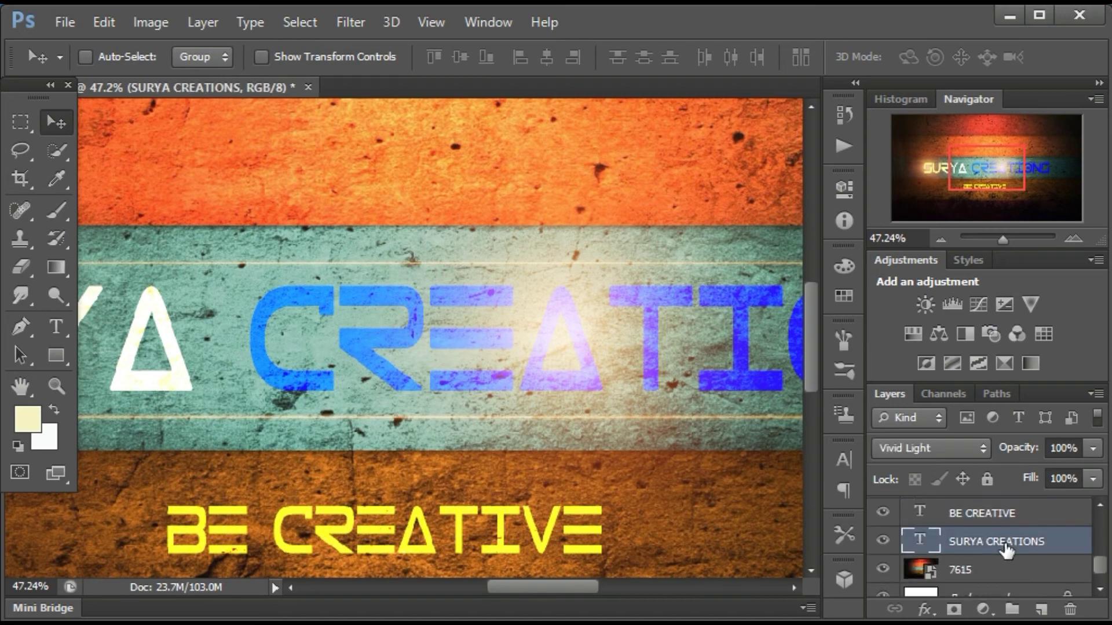
click(949, 446)
click(907, 338)
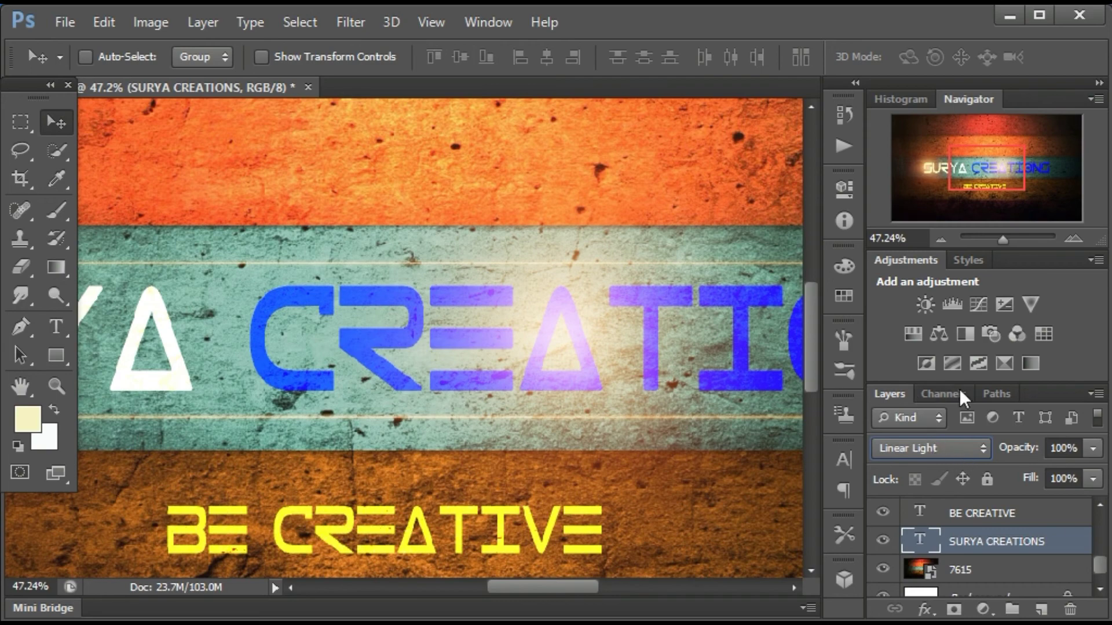
drag(990, 237, 994, 239)
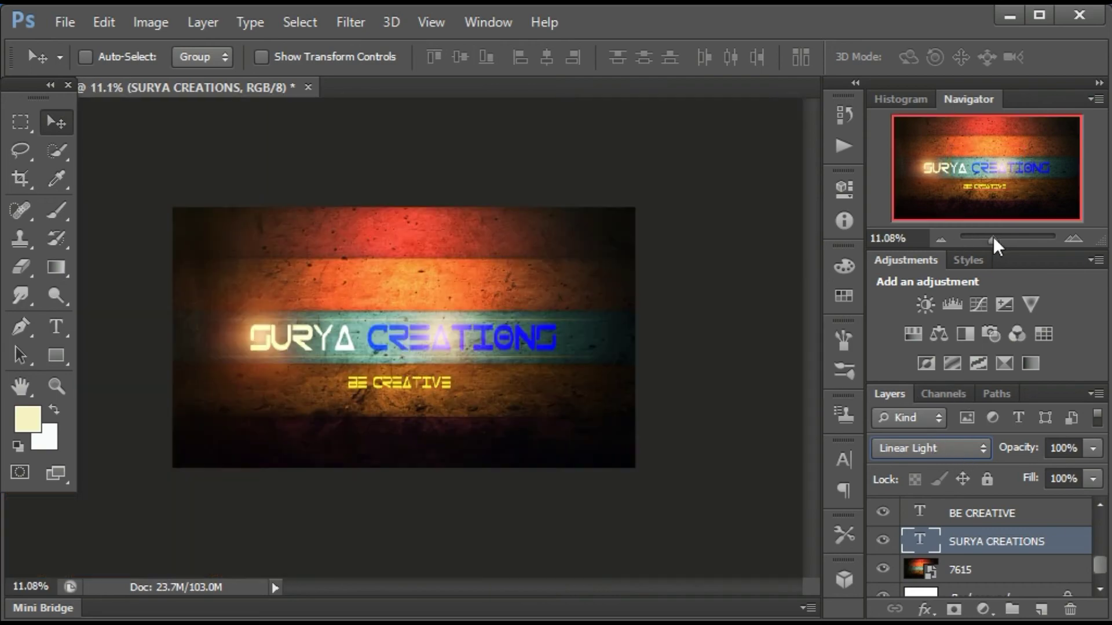
Open the File menu to save the finished banner as a new file
click(63, 25)
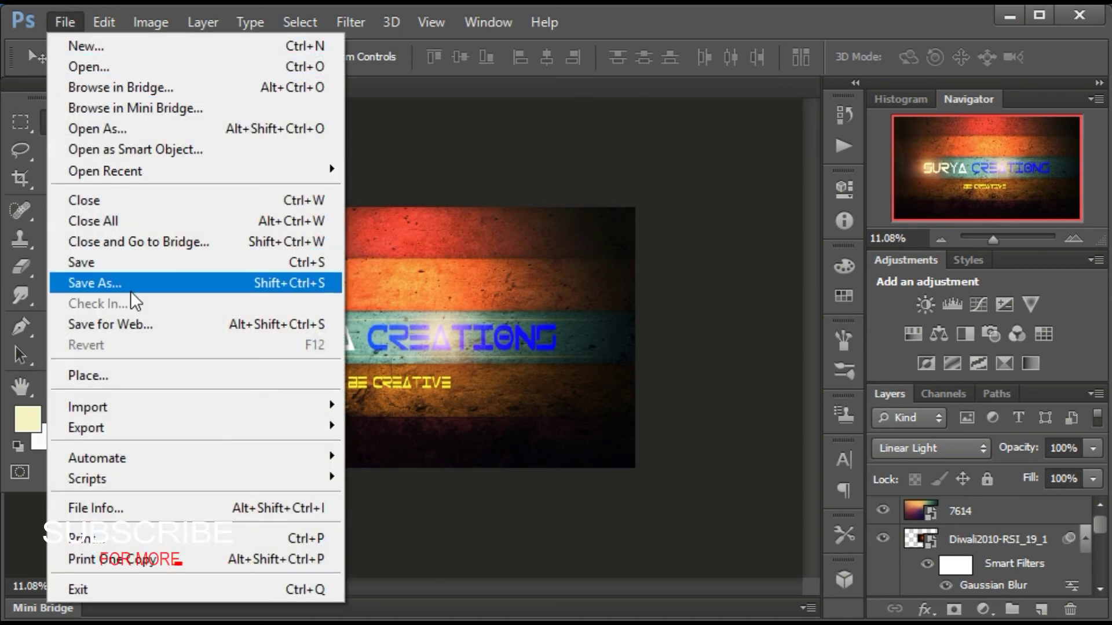